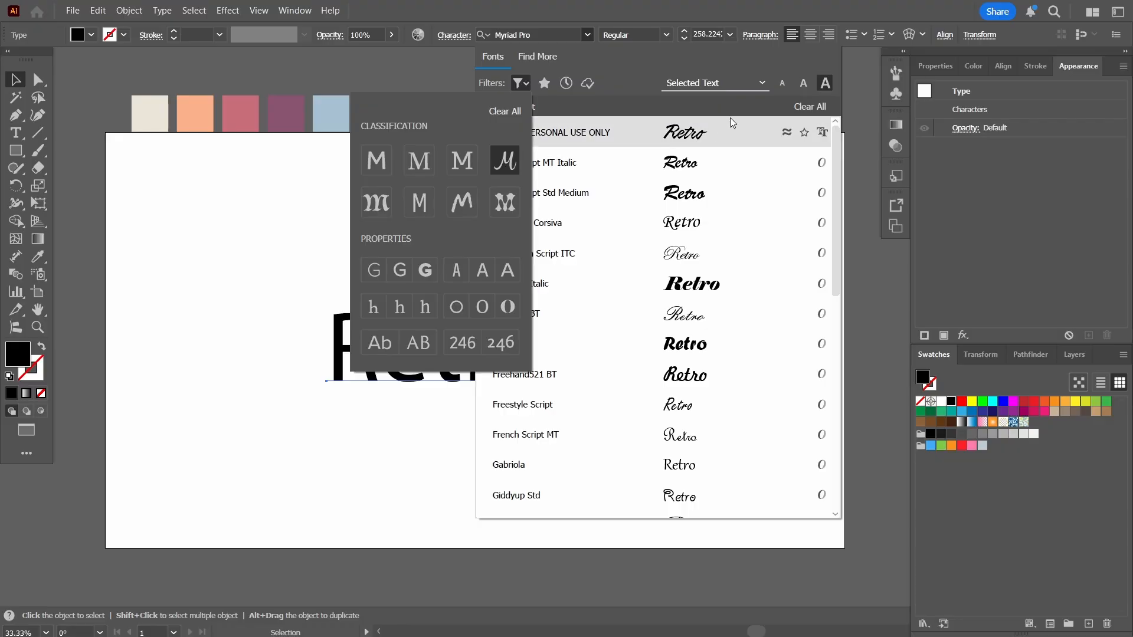
Step: Set the word Retro in the script font Freehand521 BT and enlarge it to a font size of about 526
click(738, 108)
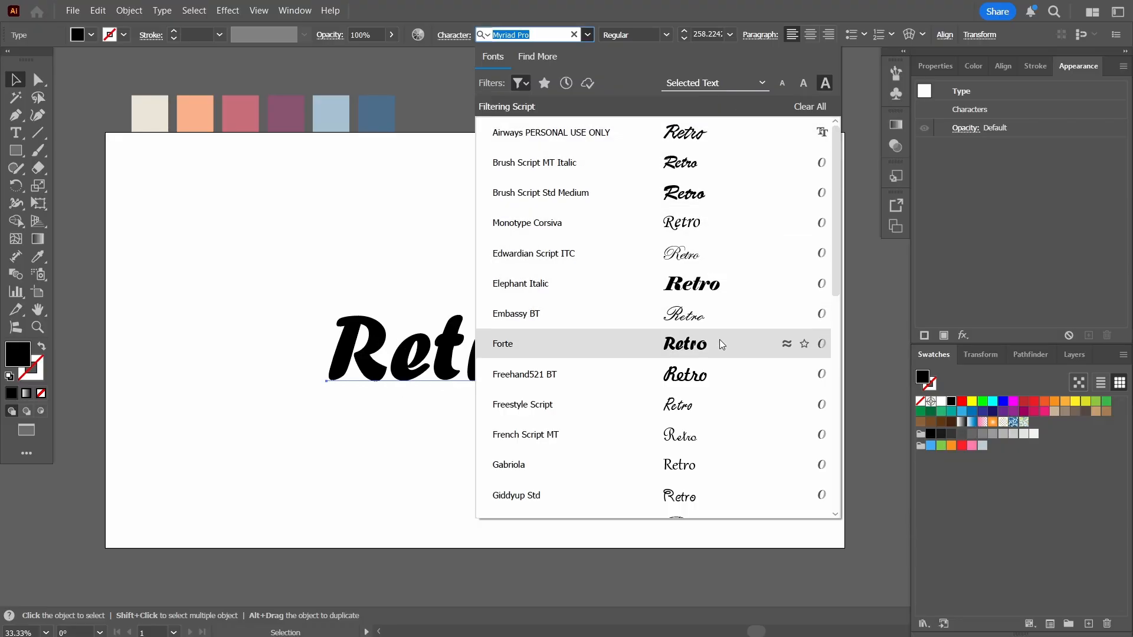
click(717, 372)
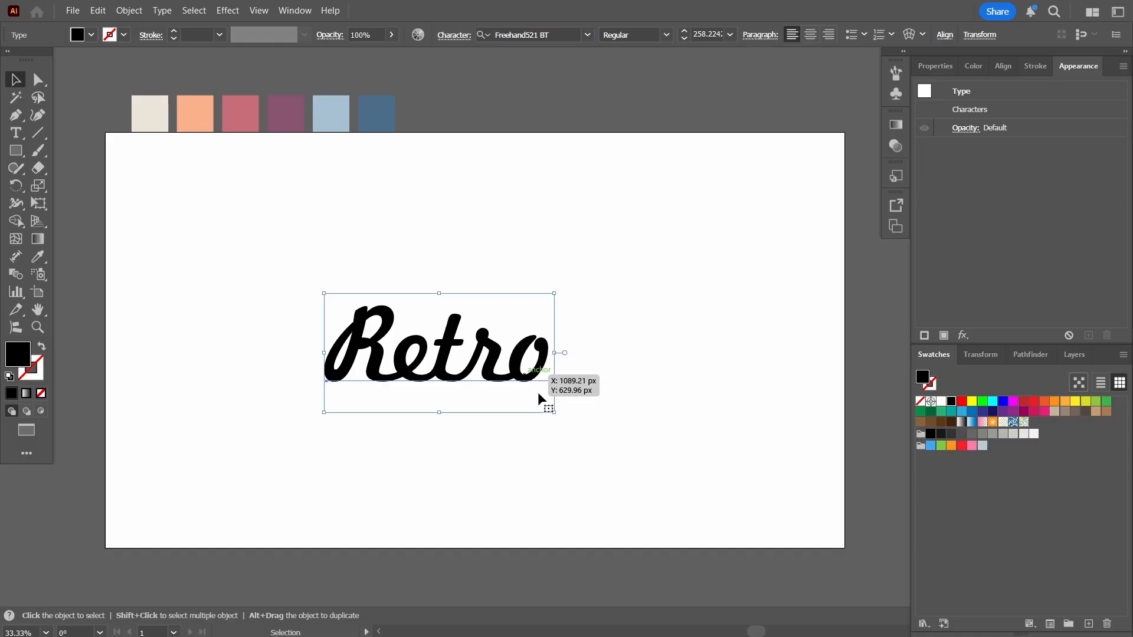
drag(554, 412, 679, 492)
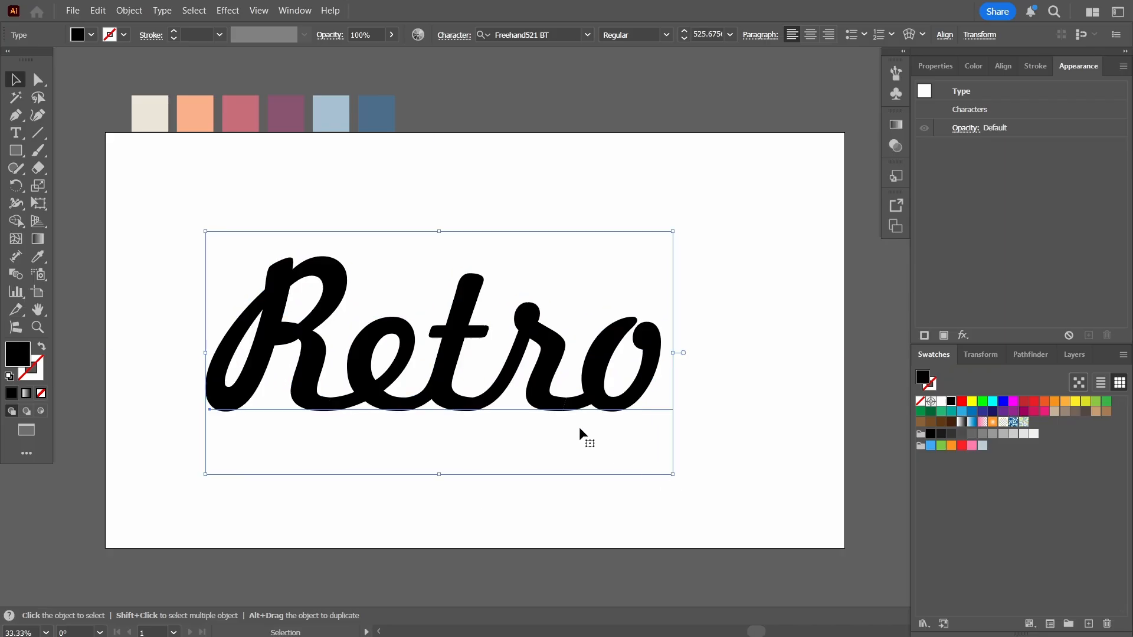
Step: Center the Retro text horizontally and vertically on the artboard
click(1004, 66)
click(951, 107)
click(1091, 107)
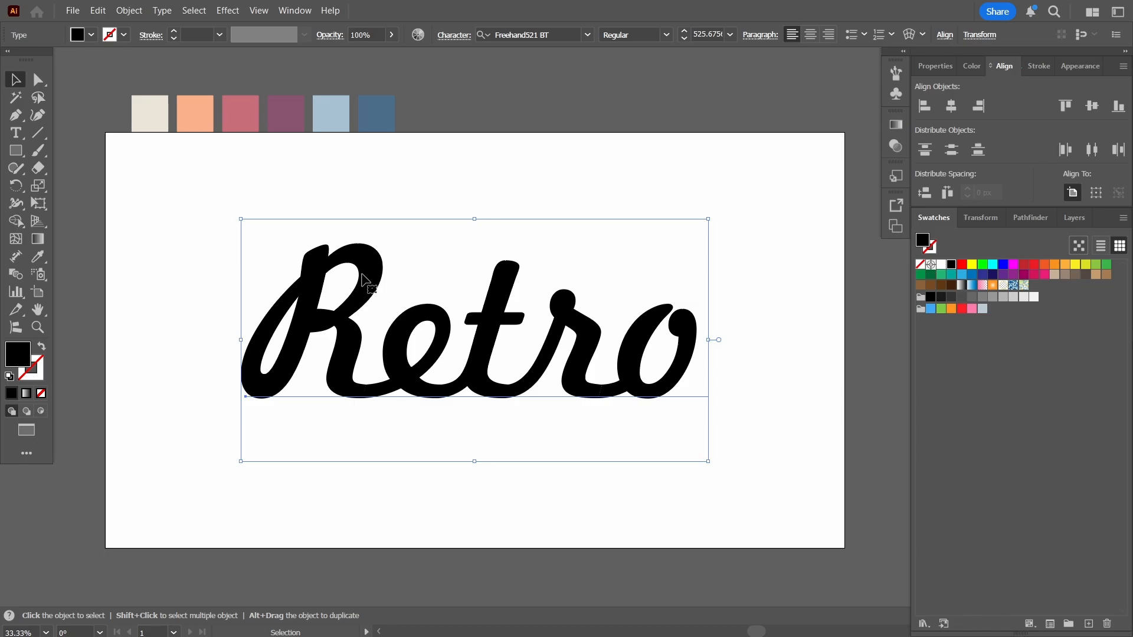
Step: Remove the Retro text's default fill, add a new appearance fill and sample the cream palette swatch for it
click(41, 393)
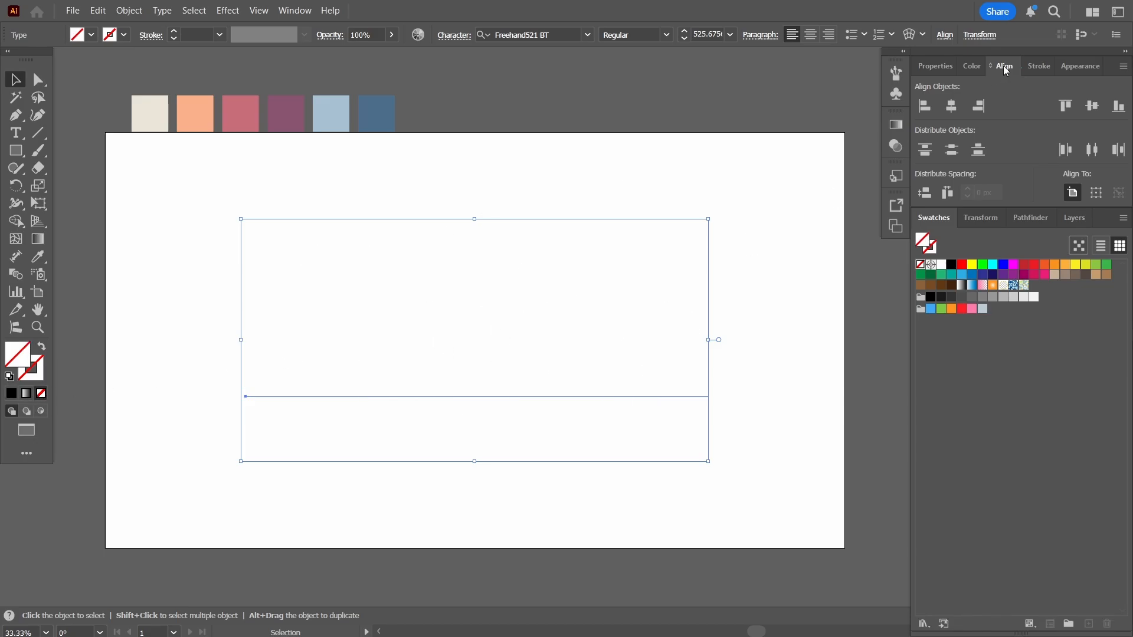
click(1074, 64)
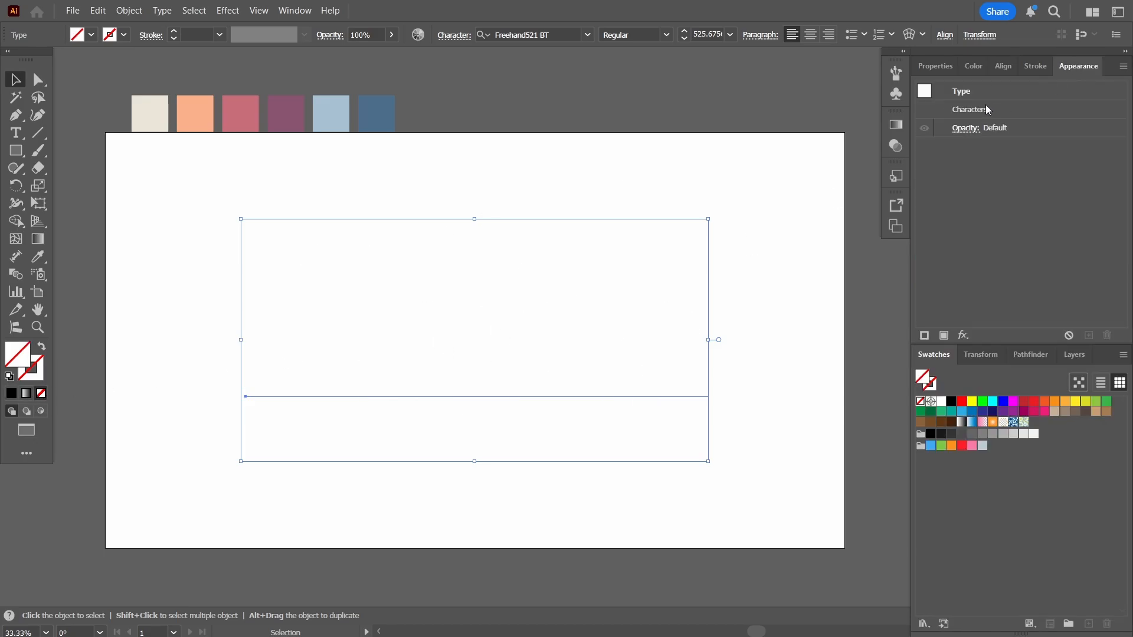
click(944, 336)
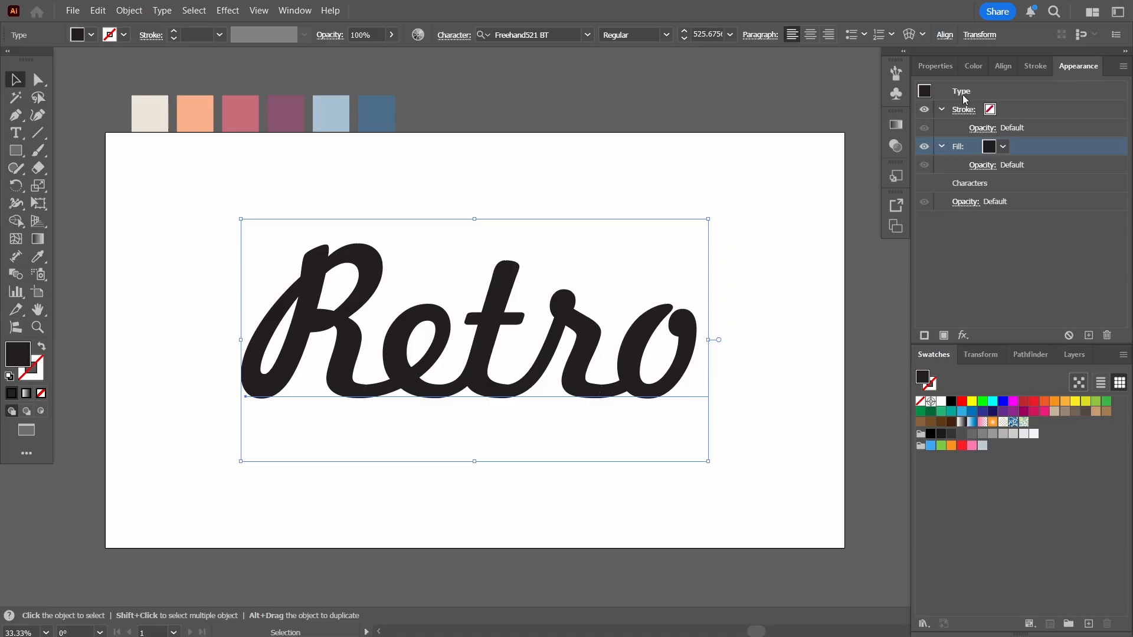
click(38, 258)
click(145, 113)
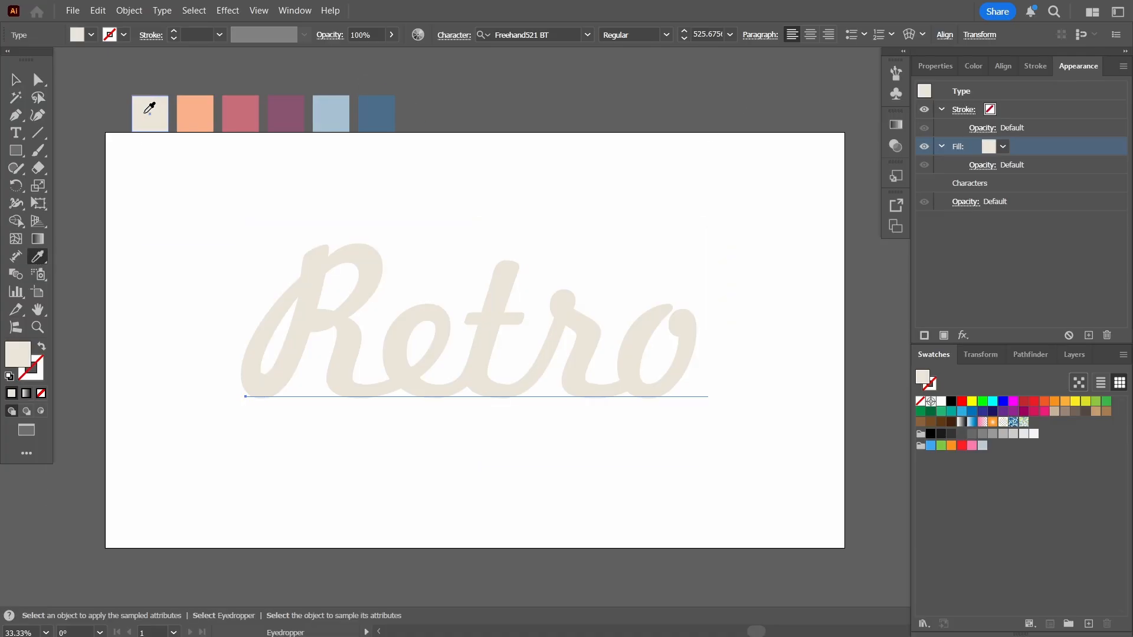
Step: Add two more fills beneath the cream one, sampled from the pink and the purple palette swatches
click(944, 337)
click(997, 184)
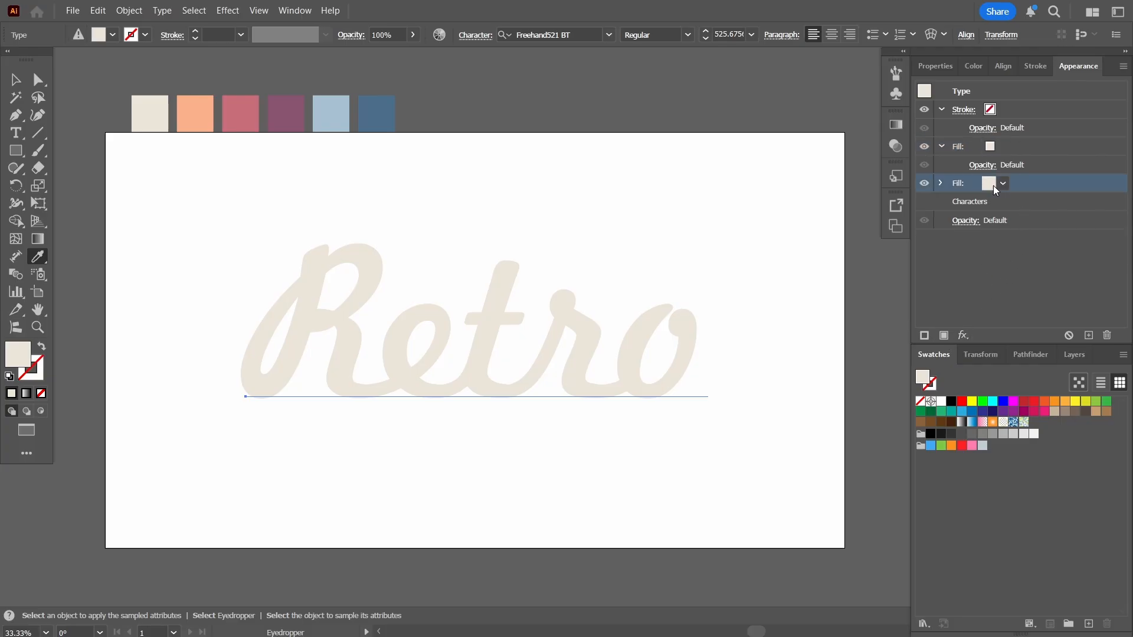
click(241, 109)
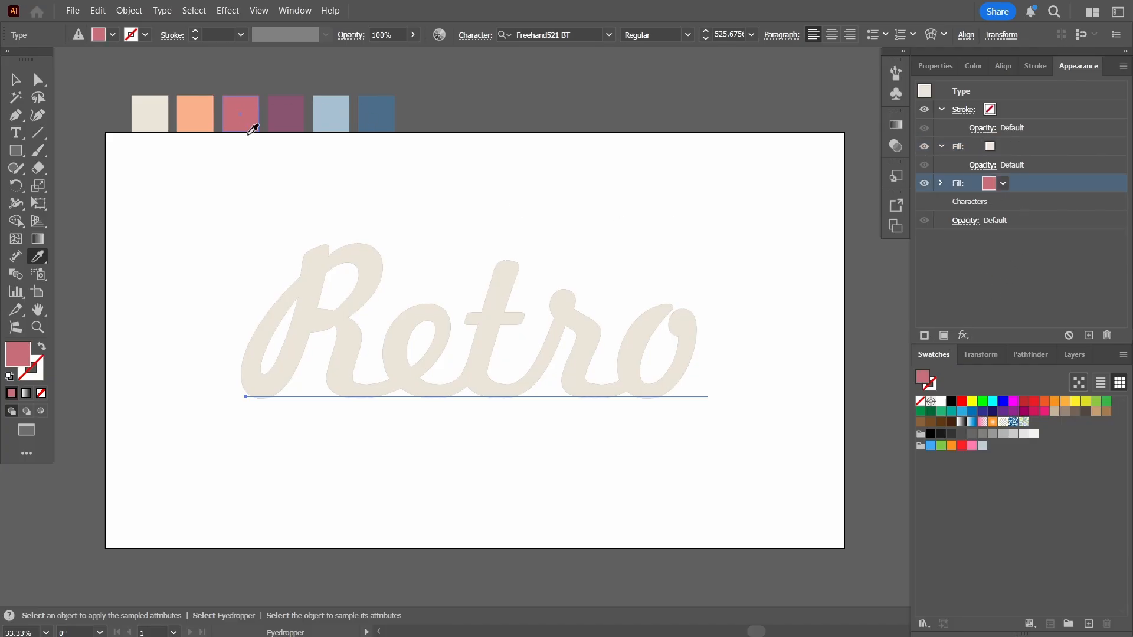
click(944, 335)
click(1027, 201)
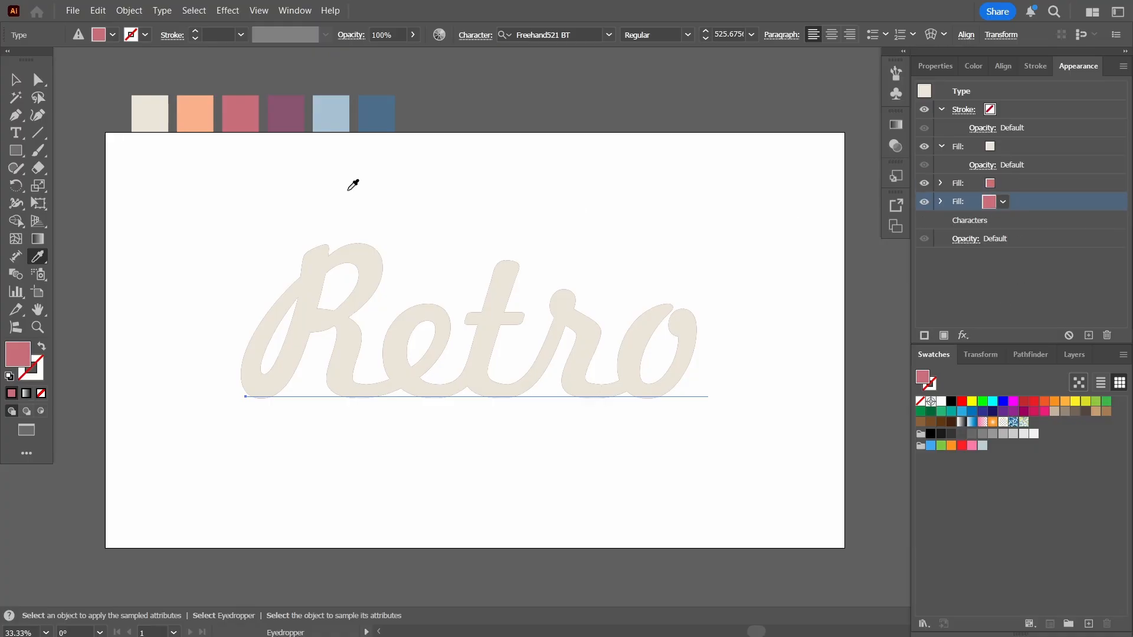
click(295, 112)
Step: Add two further fills beneath the purple one, sampled from the light blue and the dark blue palette swatches
click(944, 336)
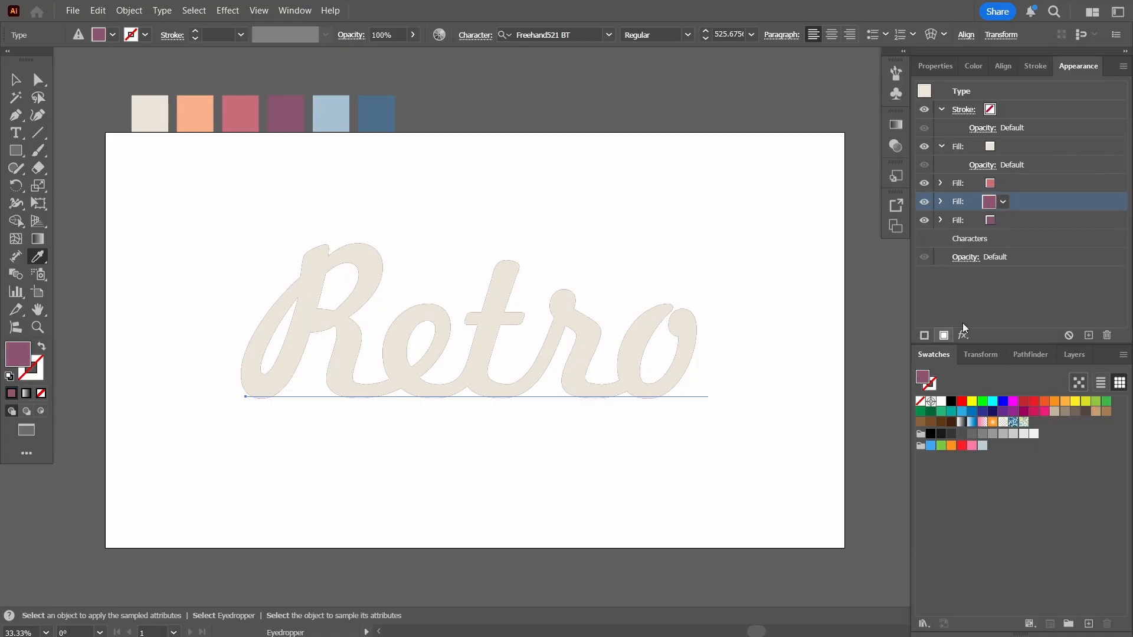
click(1003, 222)
click(330, 113)
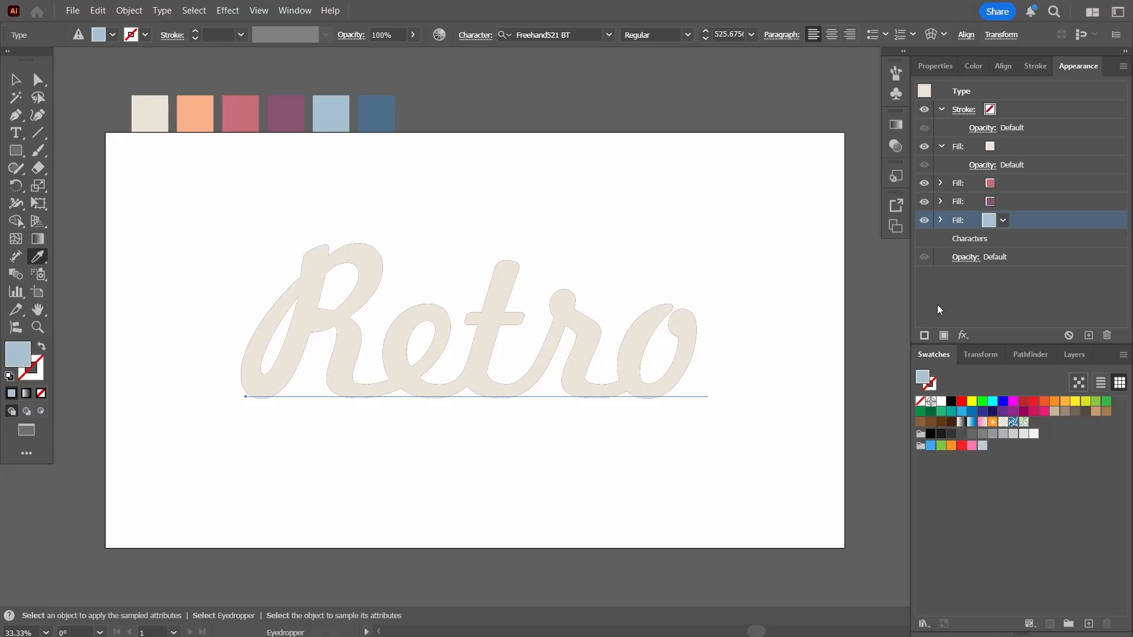
click(944, 336)
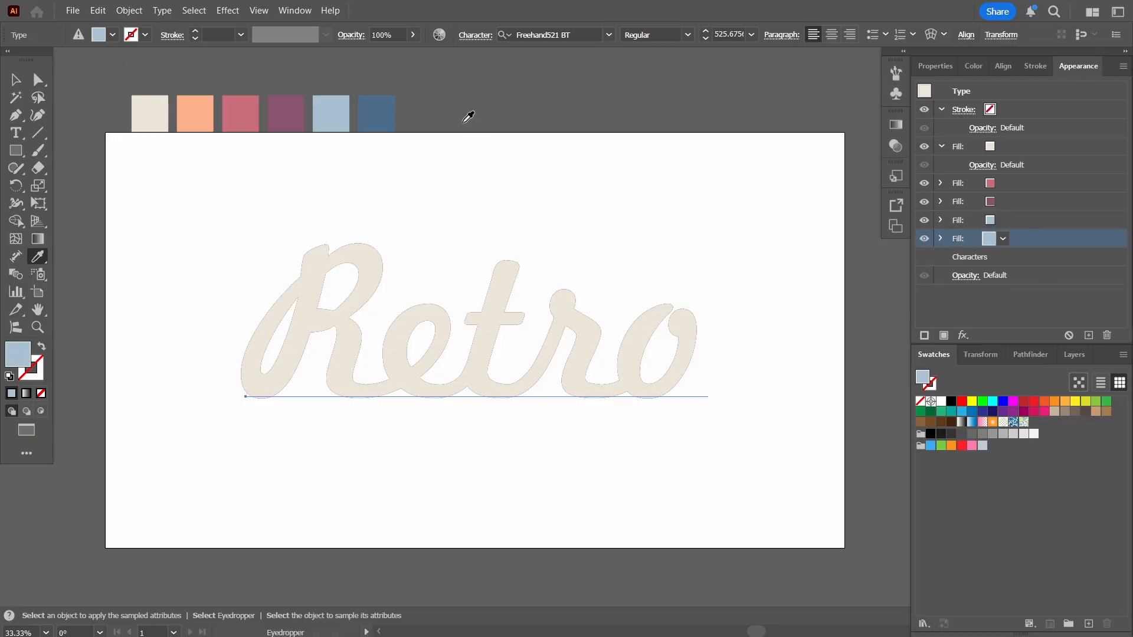
click(378, 112)
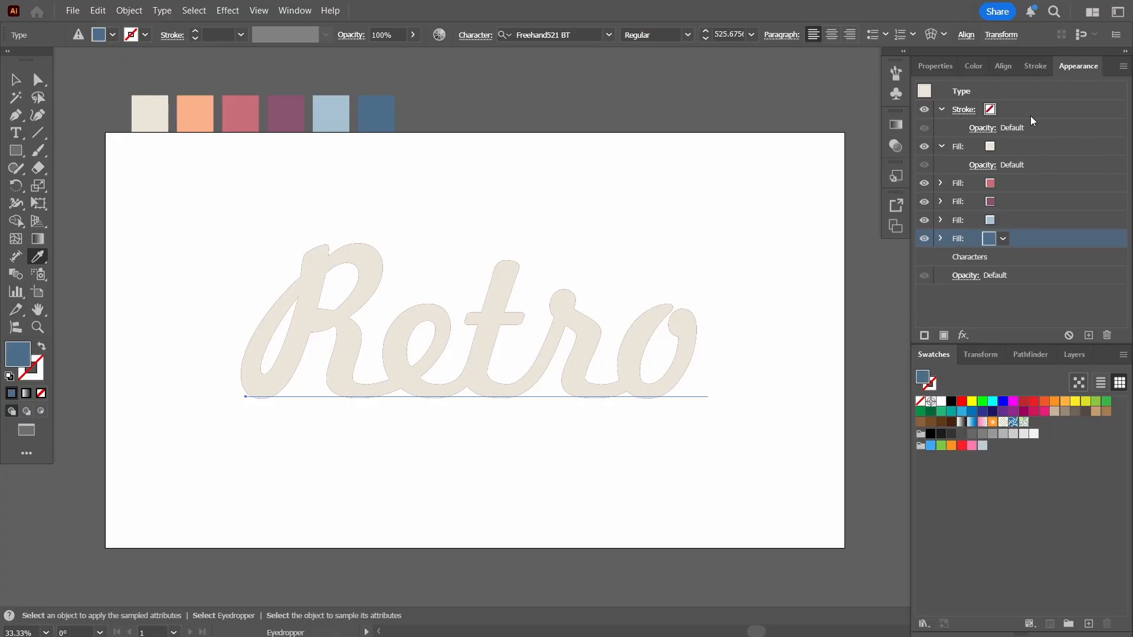
Step: Add a Transform effect to the pink fill with a move of 1 px horizontally and 1.2 px vertically
click(961, 183)
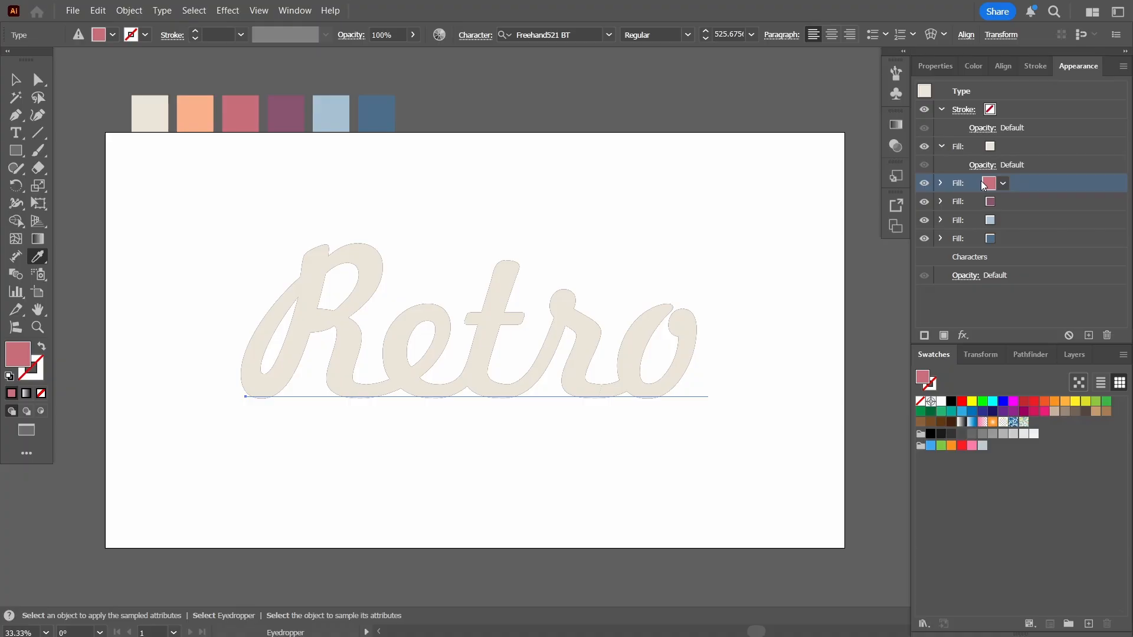
click(963, 335)
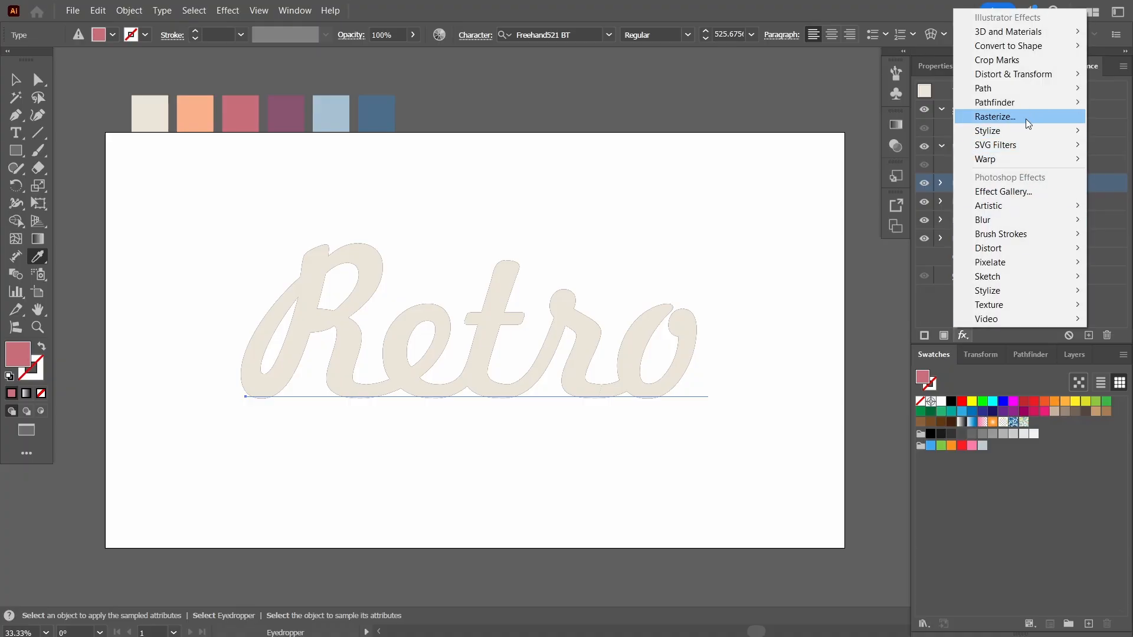
mouse_move(1010, 73)
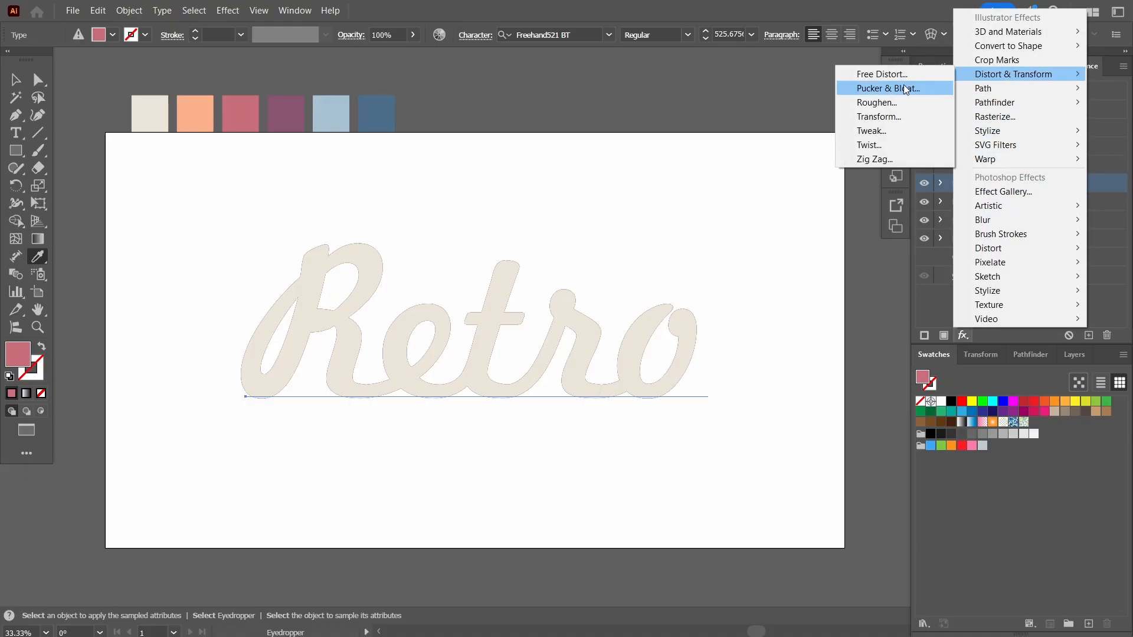
click(889, 118)
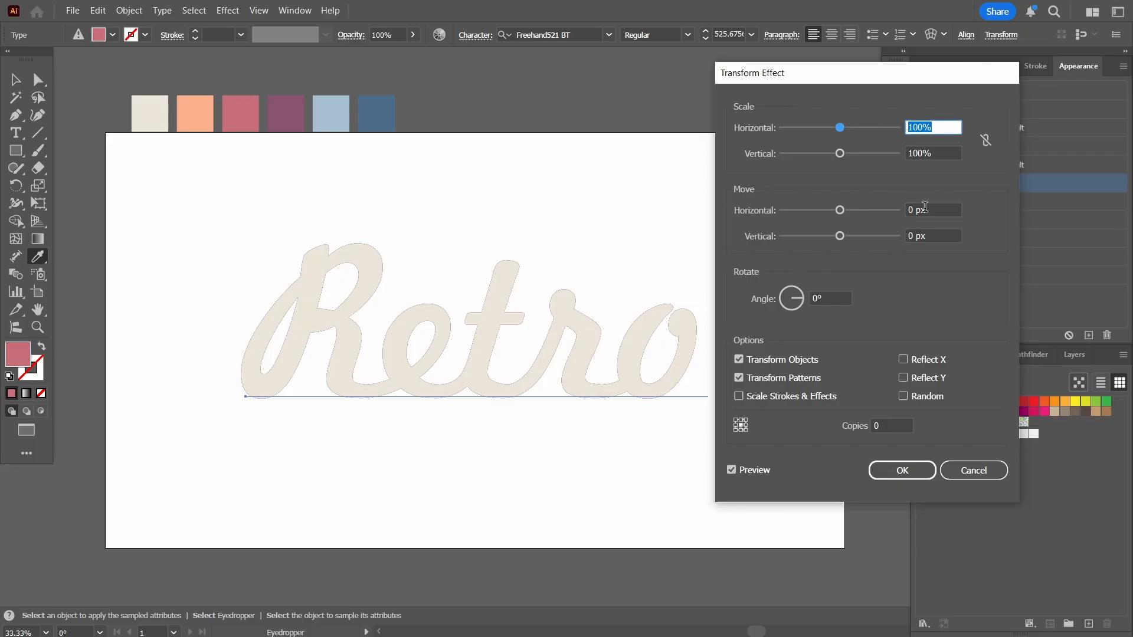
click(924, 207)
text(1)
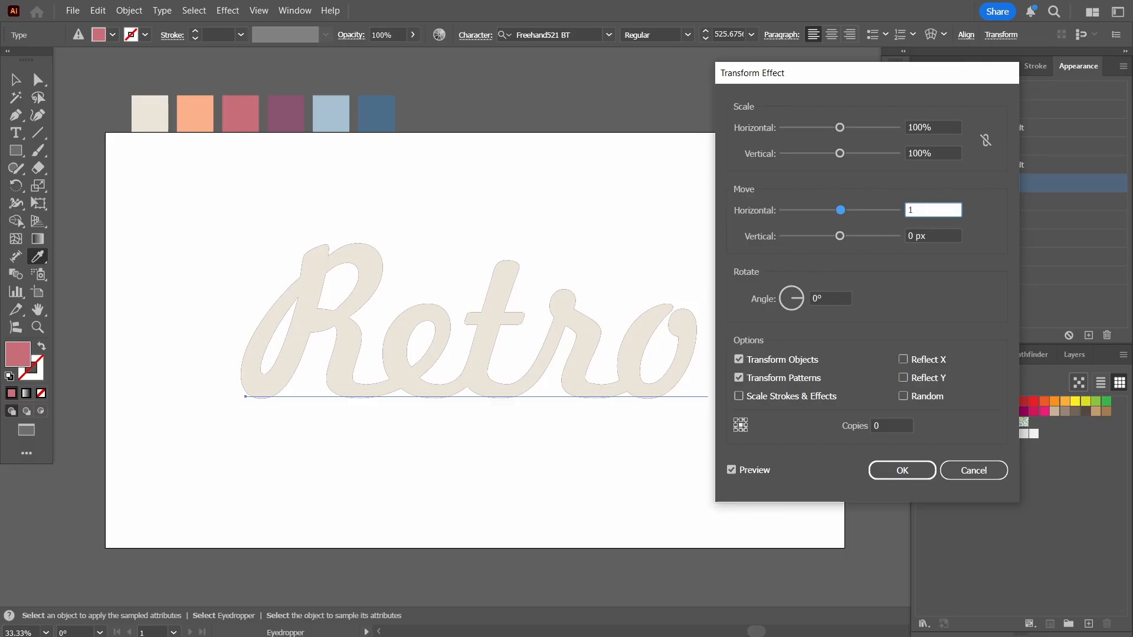
key(Tab)
text(1.2)
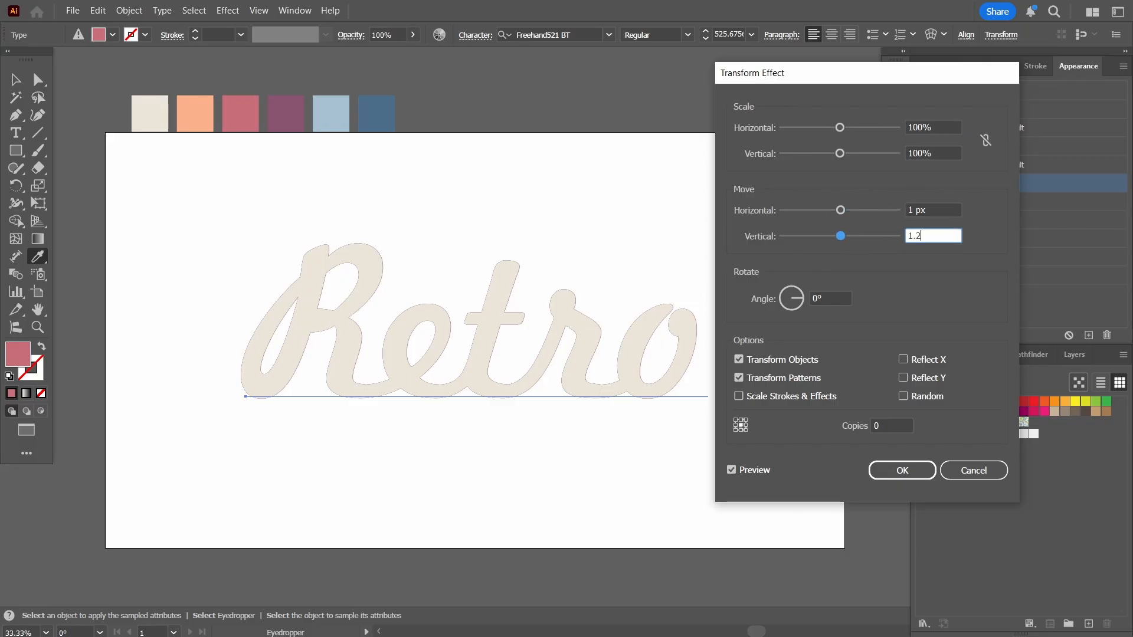
key(Tab)
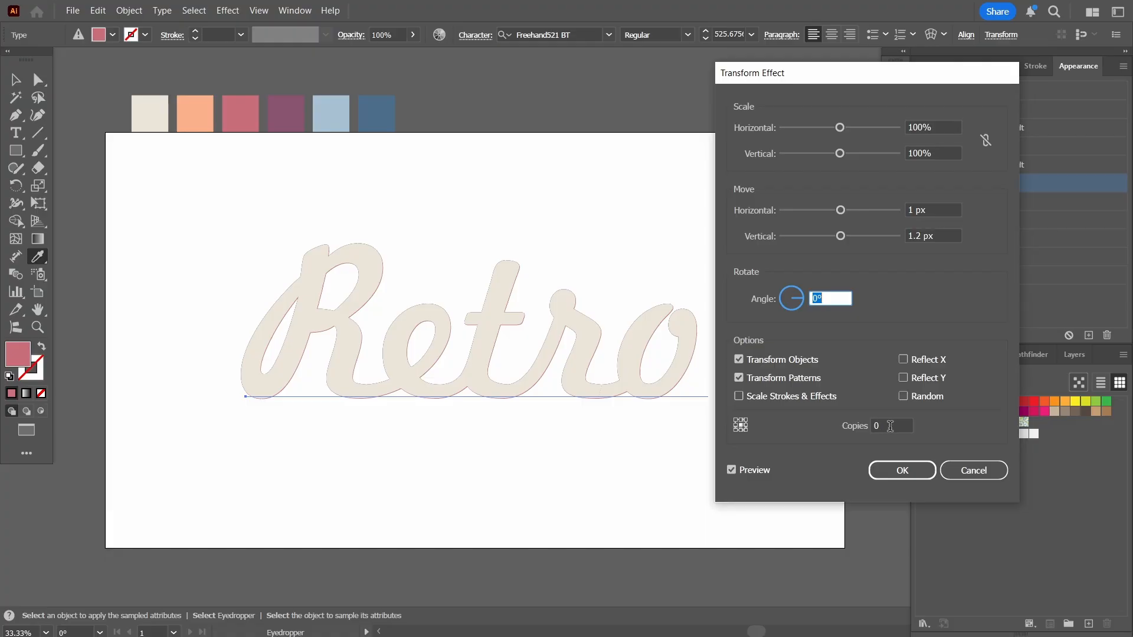
Step: Set the pink fill's Transform effect to 15 copies and apply it
click(863, 426)
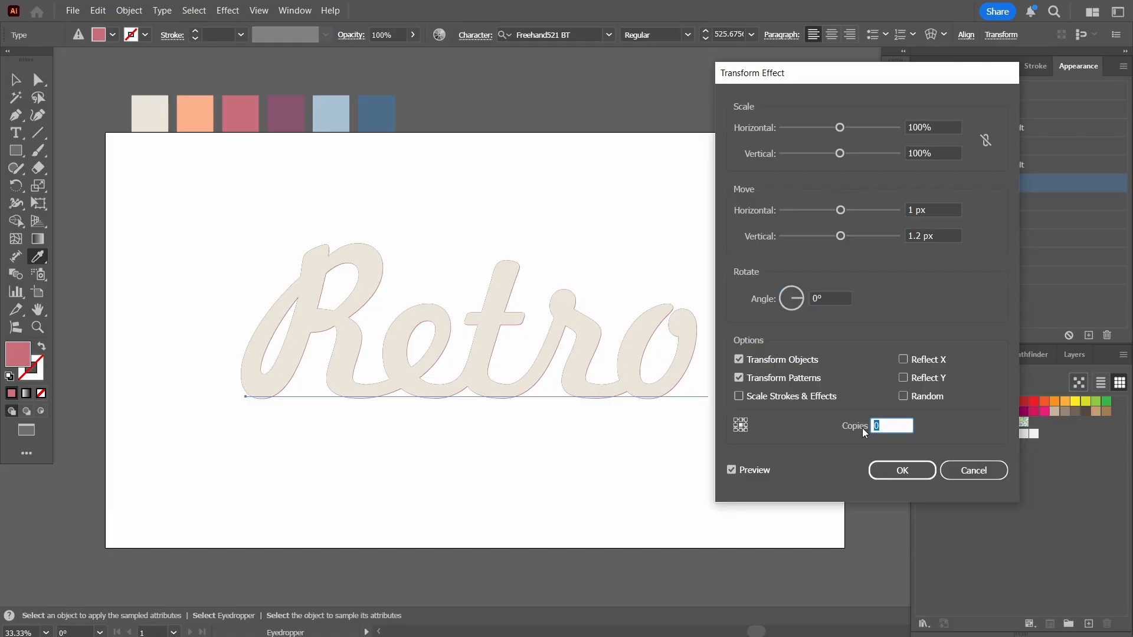
text(20)
key(Tab)
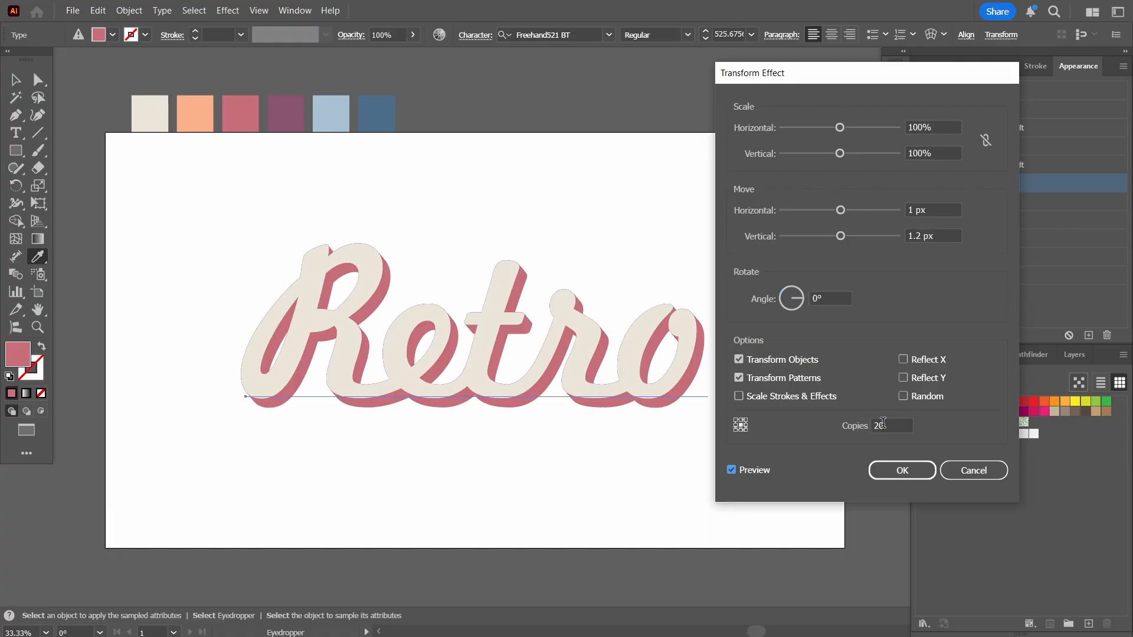
drag(887, 426, 839, 426)
text(15)
key(Tab)
click(902, 470)
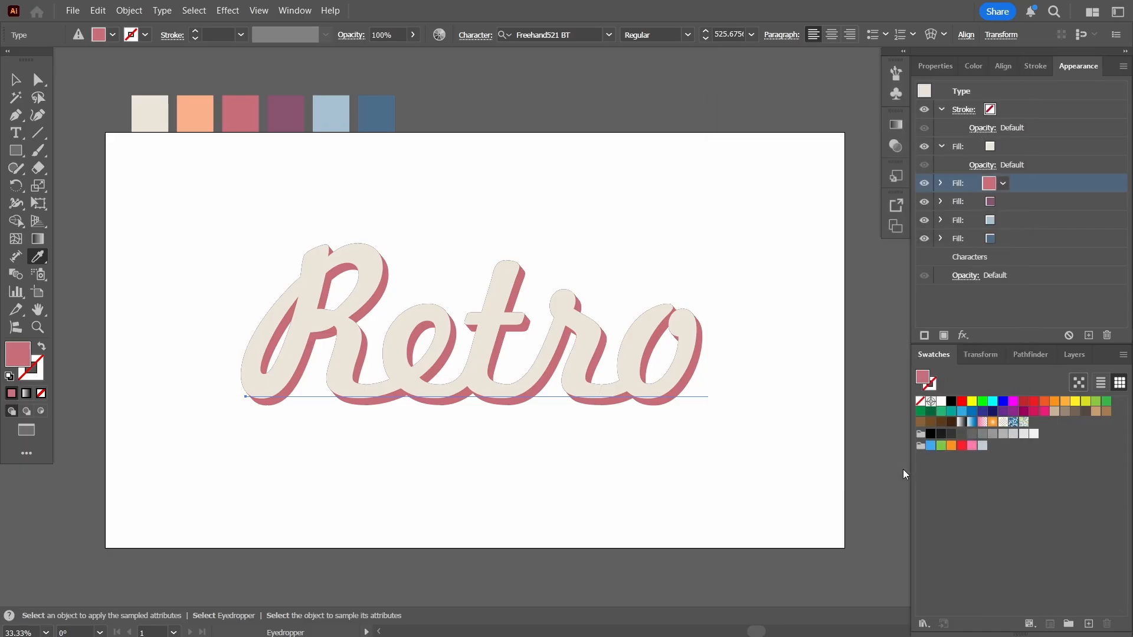
Step: Duplicate the pink fill's Transform effect onto the purple fill
click(942, 146)
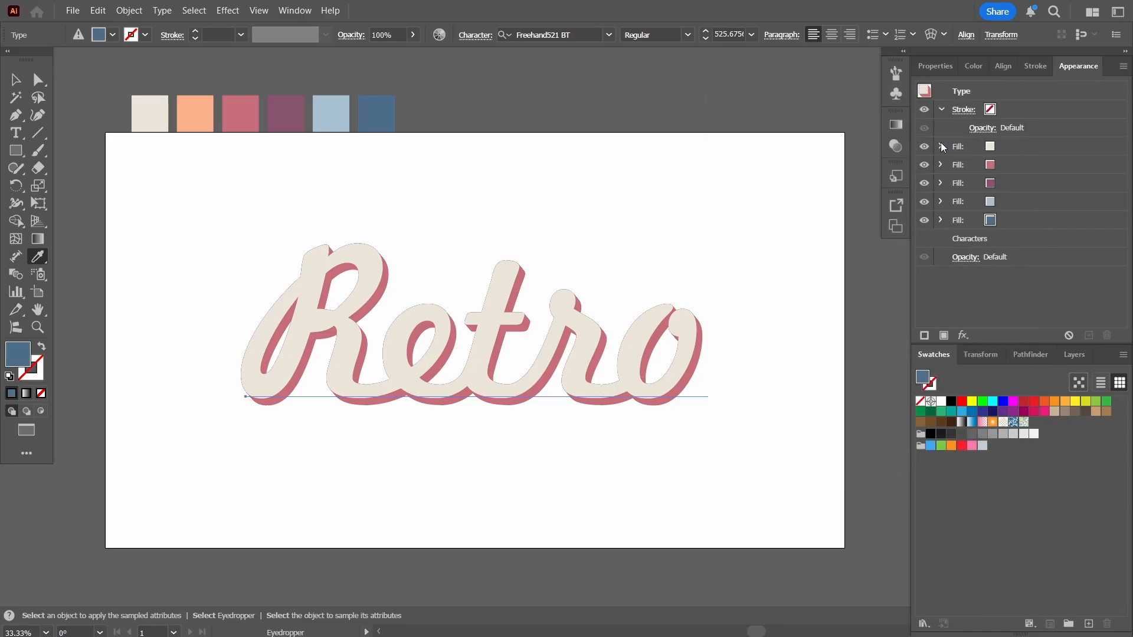
click(941, 164)
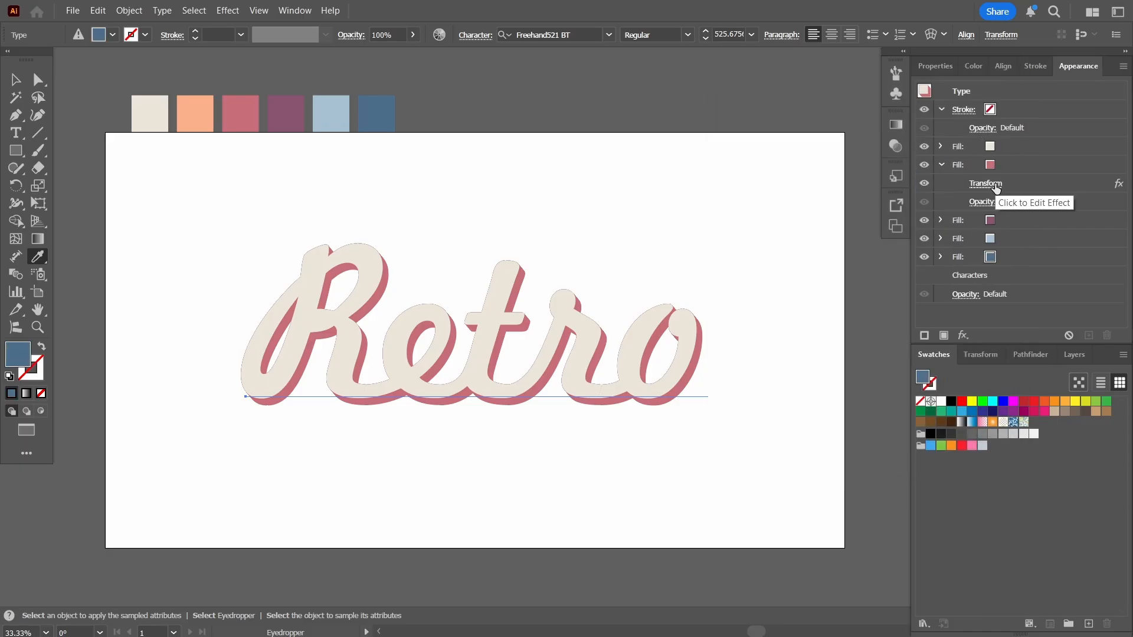
drag(997, 186, 1025, 218)
click(941, 165)
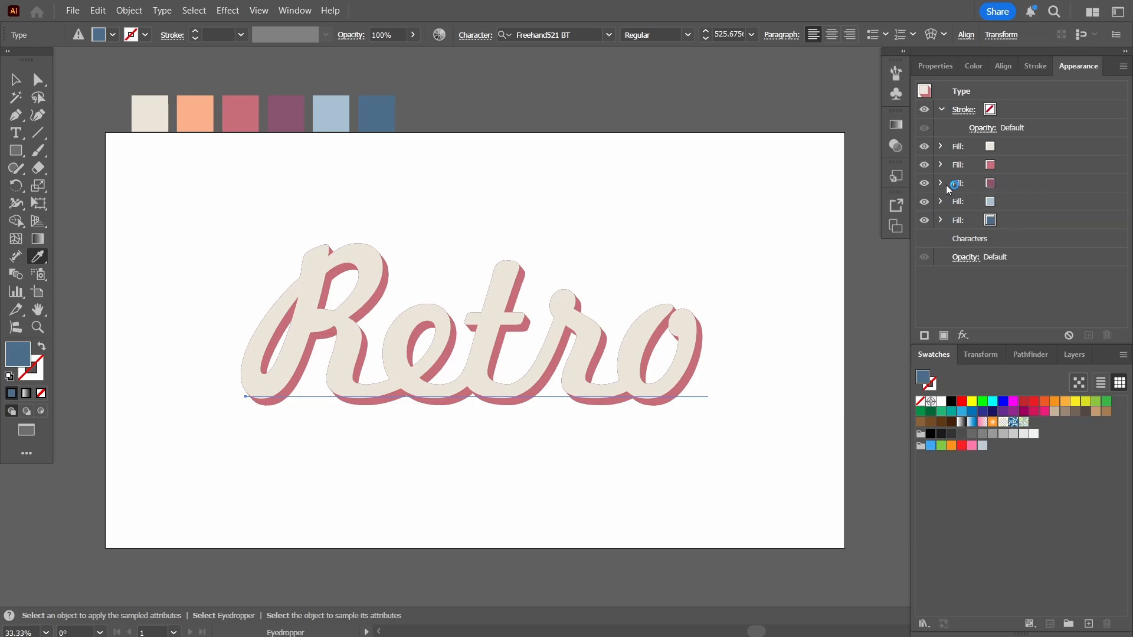
Step: Set the copies in the purple fill's Transform effect to 30
click(955, 184)
click(942, 183)
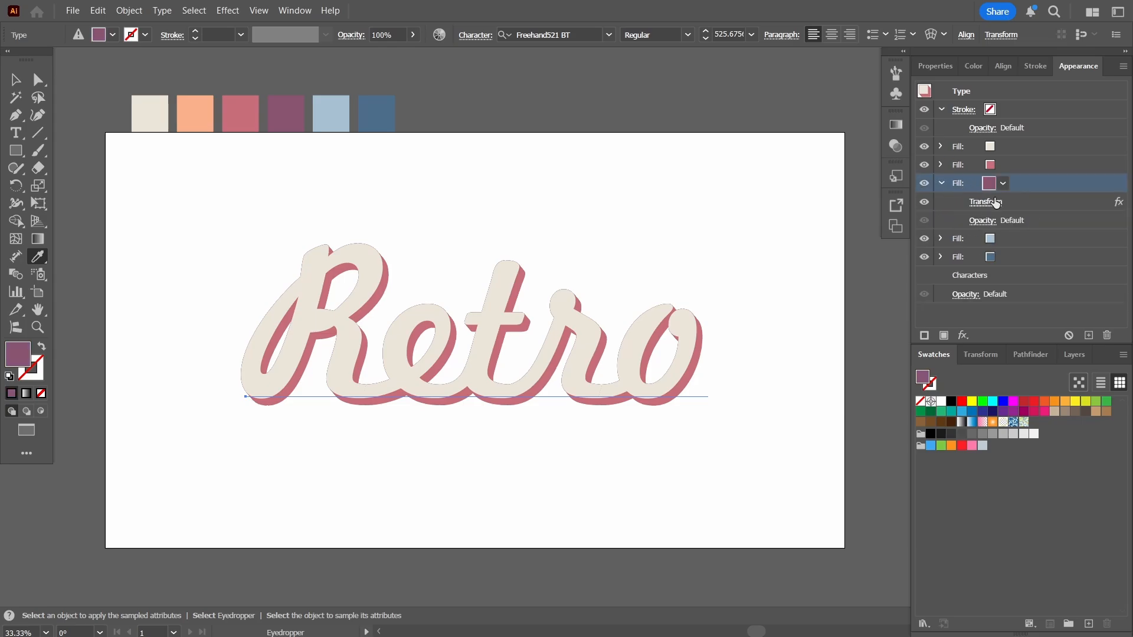
click(984, 202)
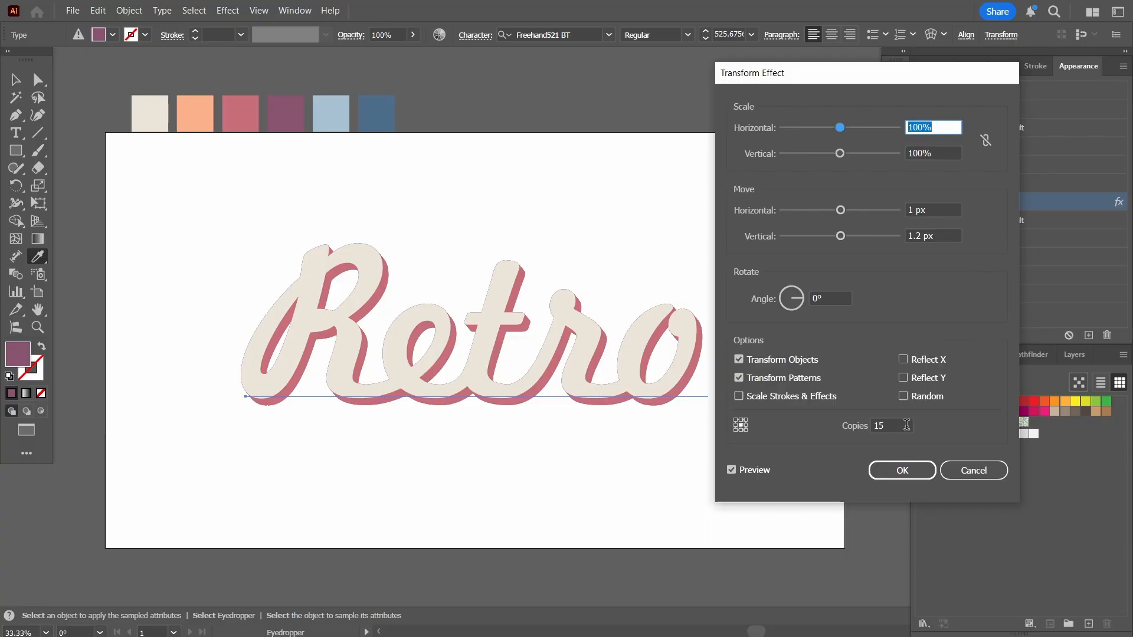
double_click(888, 426)
text(30)
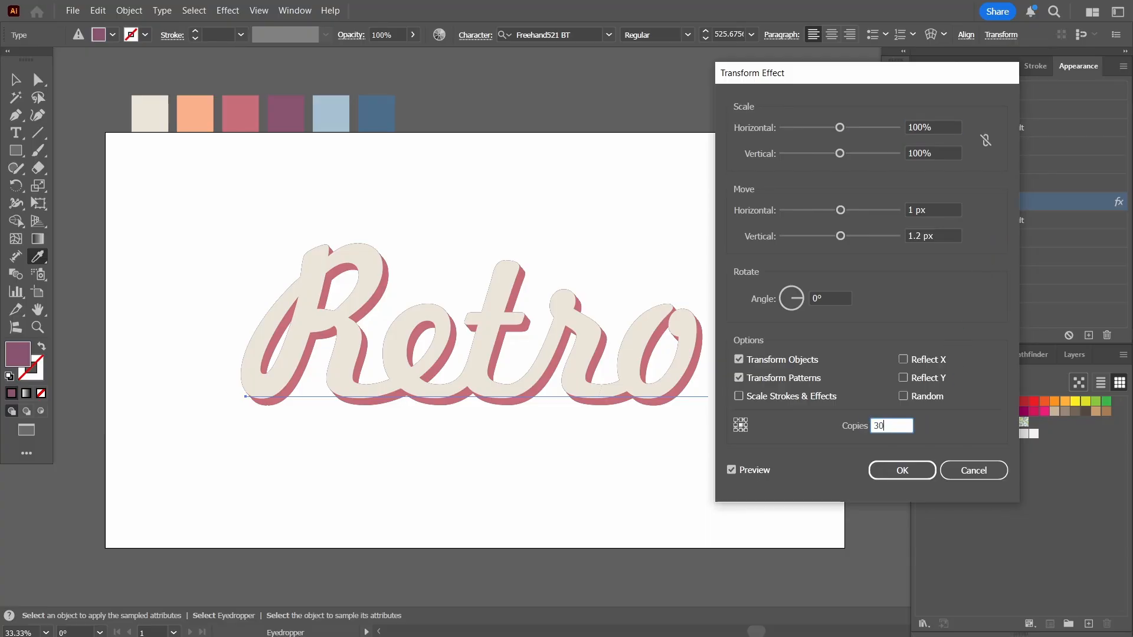
key(Tab)
click(893, 473)
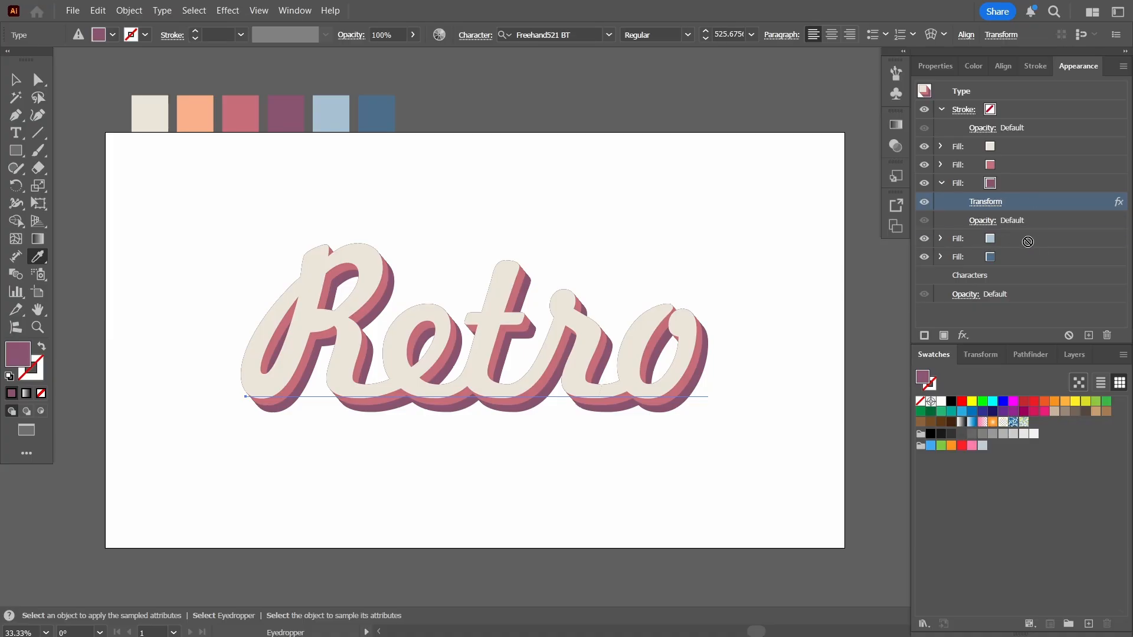
Step: Duplicate the purple fill's Transform effect onto the light blue fill and increase its number of copies
drag(1028, 242, 1028, 240)
click(942, 182)
click(1029, 202)
click(941, 201)
click(994, 220)
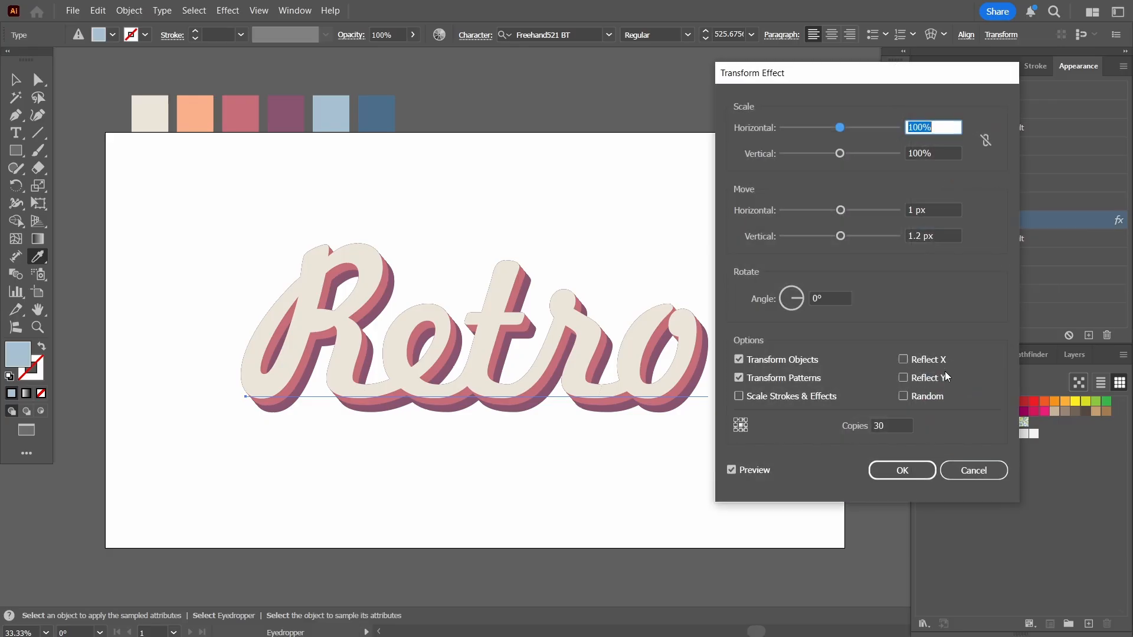
click(891, 425)
click(885, 470)
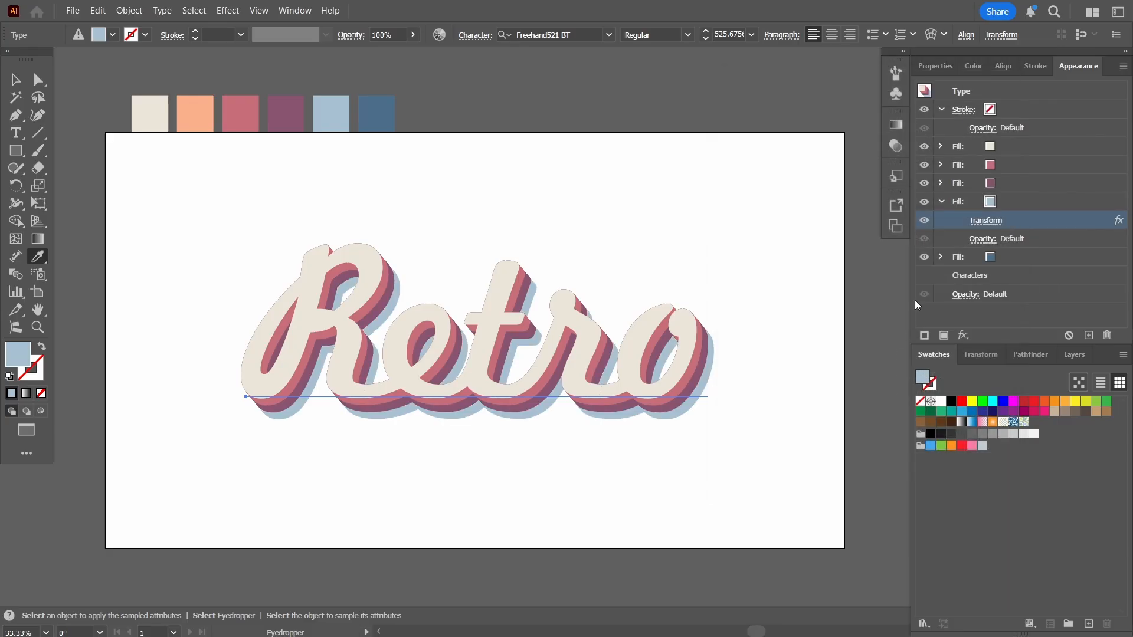
Step: Duplicate the light blue fill's Transform effect onto the dark blue fill
drag(1035, 217, 1033, 257)
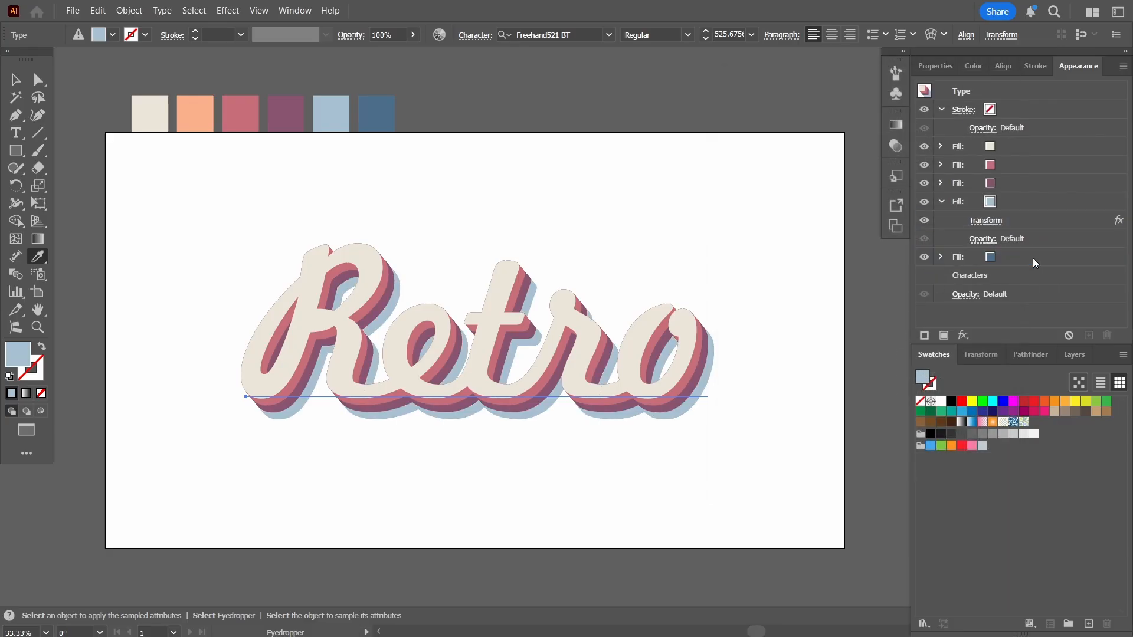
click(941, 202)
click(1047, 220)
click(942, 220)
Step: Set the copies in the dark blue fill's Transform effect to 60 and deselect the text
click(995, 240)
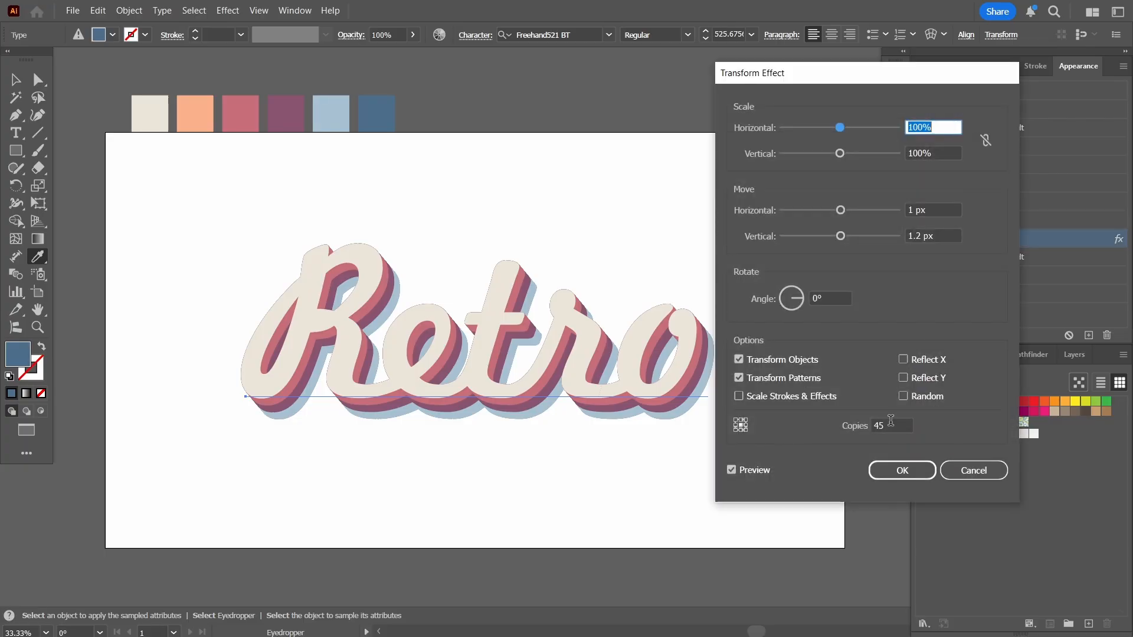
drag(890, 425, 864, 427)
text(60)
key(Tab)
key(Return)
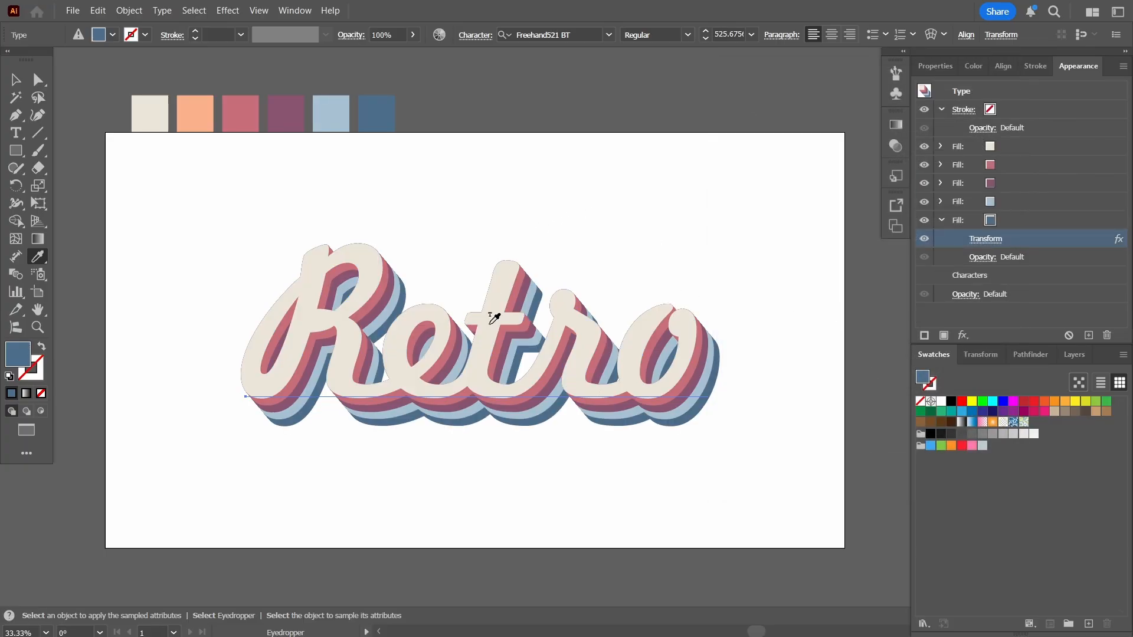
key(v)
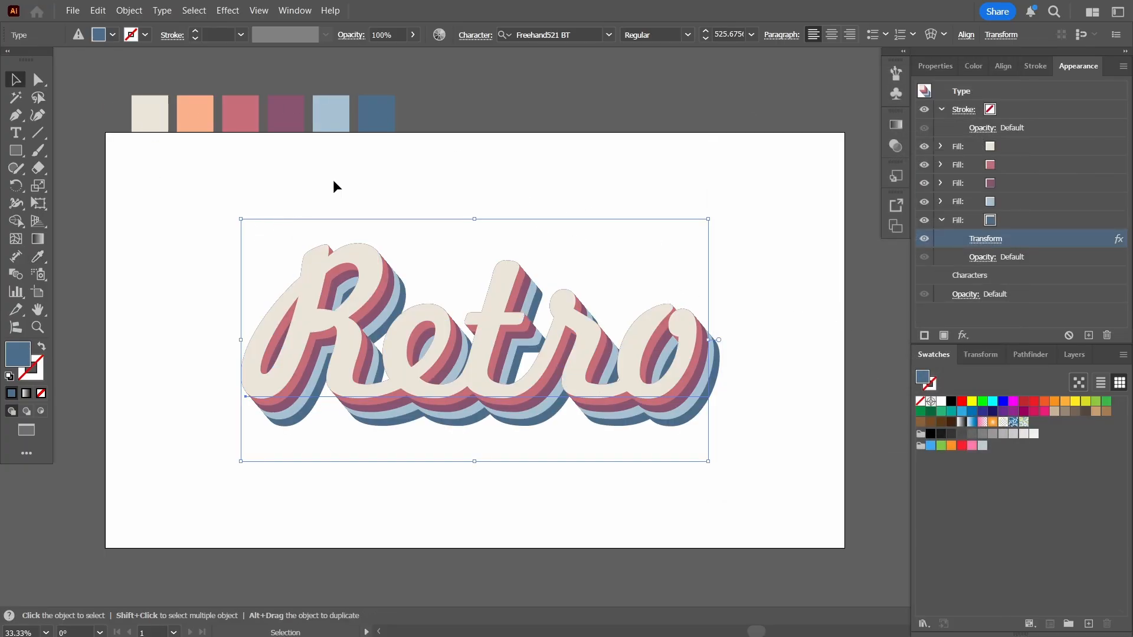
click(618, 172)
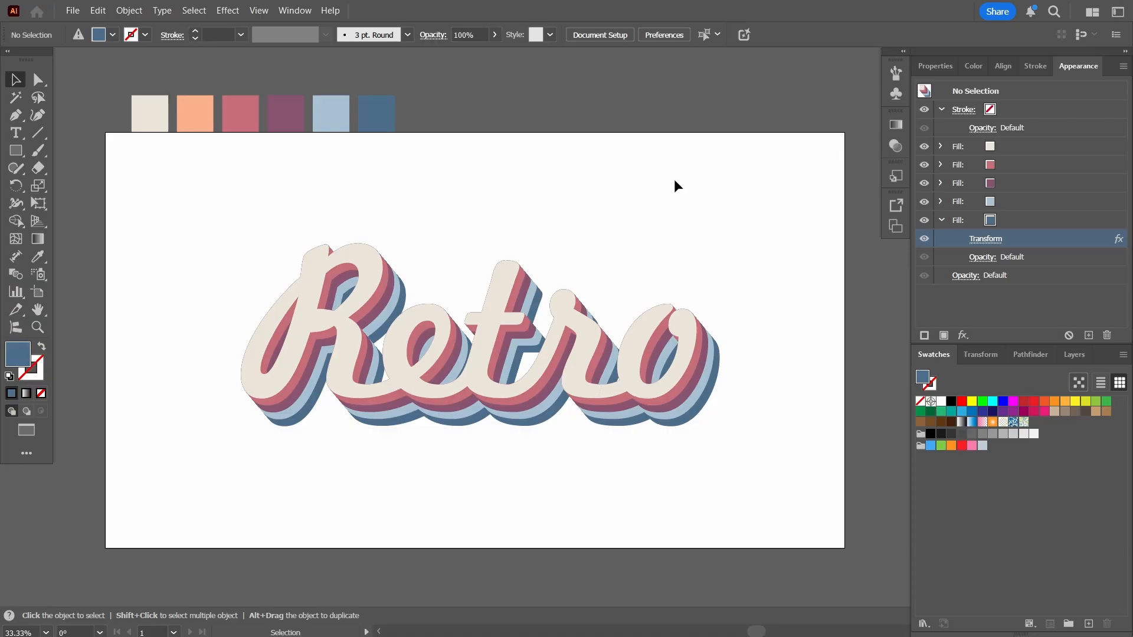
Step: Create a rectangle 1920 px wide and 1080 px high
key(m)
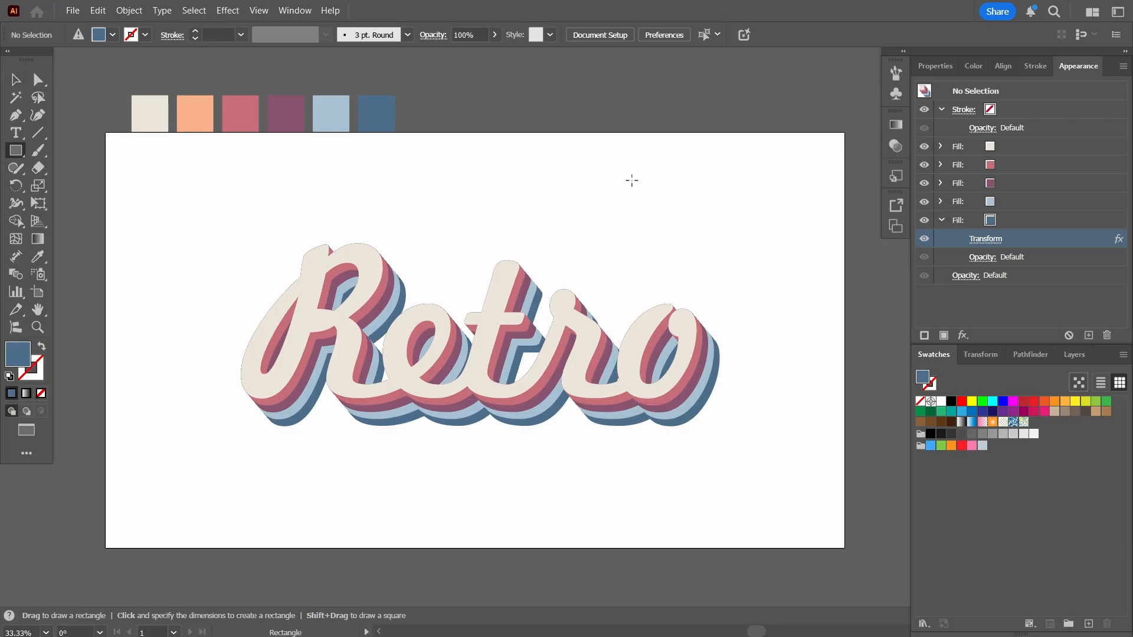
click(631, 181)
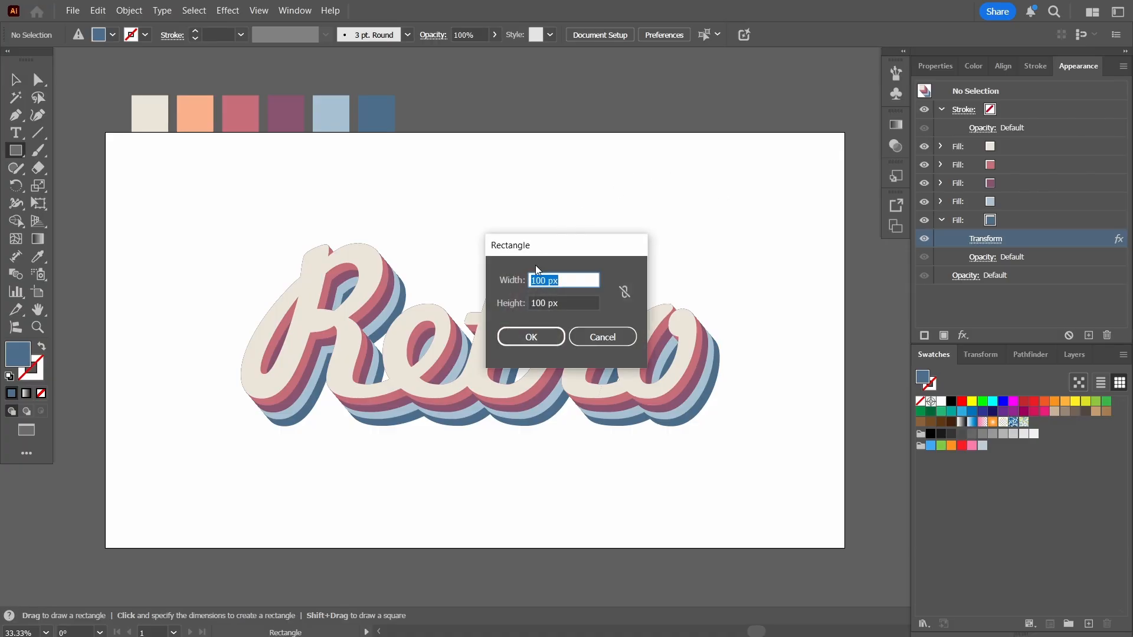
text(1920)
key(Tab)
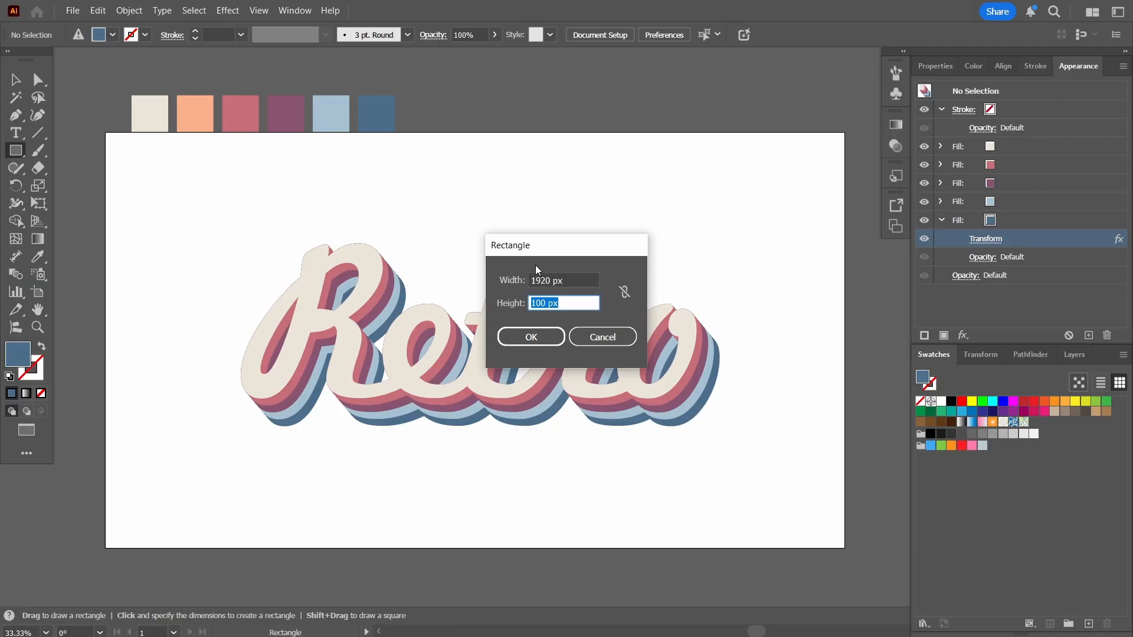
text(1080)
key(Return)
Step: Center the rectangle horizontally and vertically on the artboard and send it behind the Retro text
click(1003, 66)
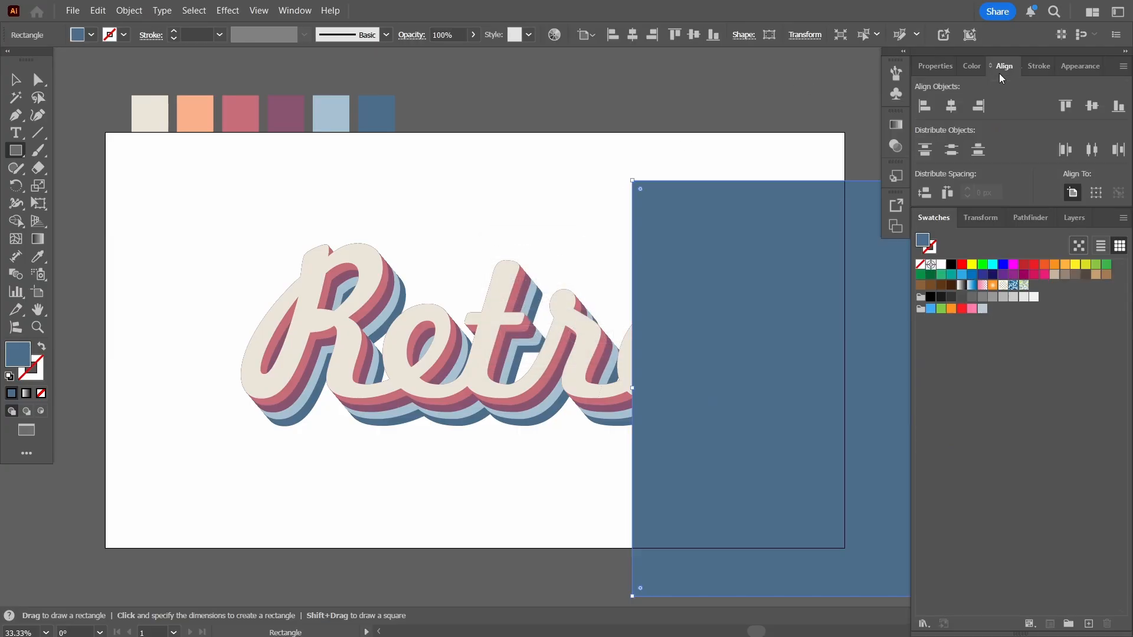
click(951, 106)
click(1087, 105)
key(ctrl+shift+bracketleft)
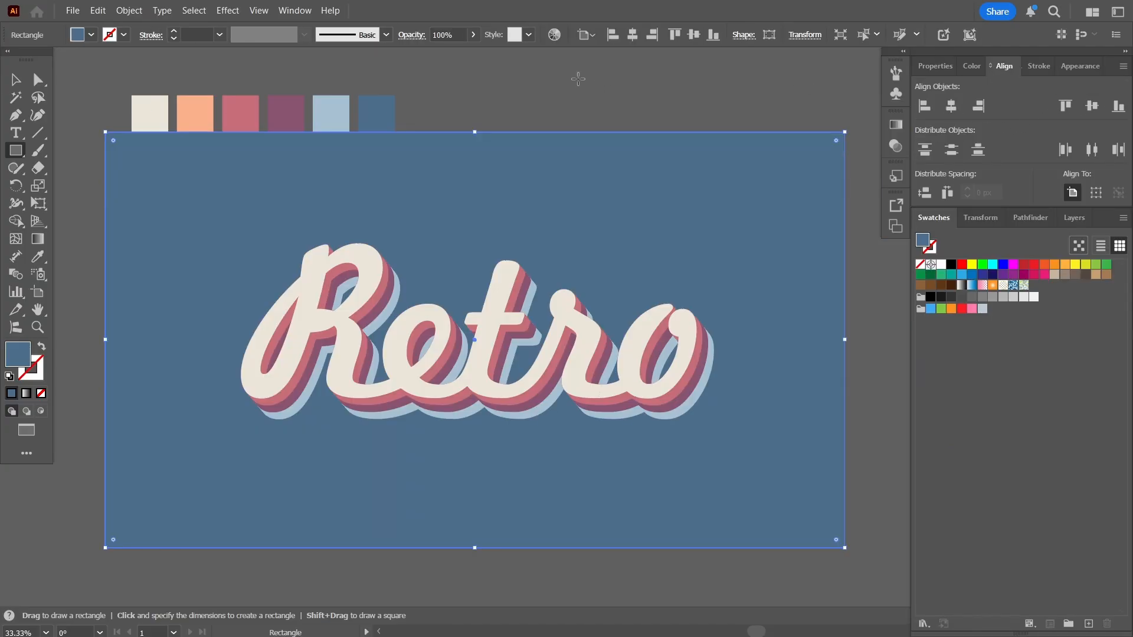
Step: Recolor the background rectangle with the peach color sampled from the palette above the artboard
click(37, 257)
click(203, 112)
click(17, 79)
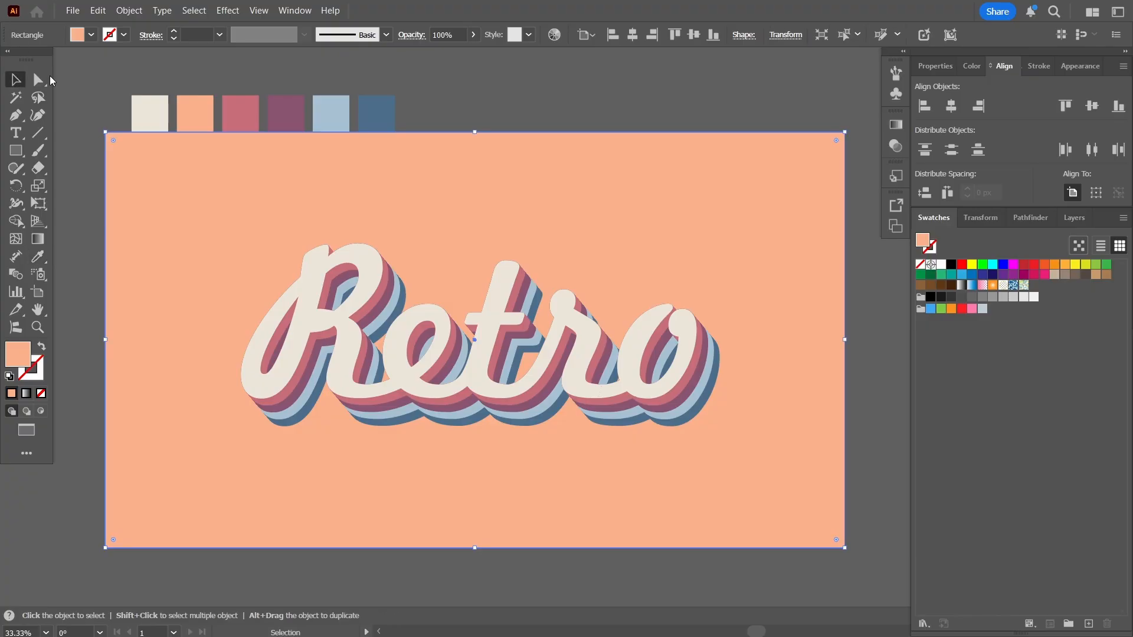
click(624, 93)
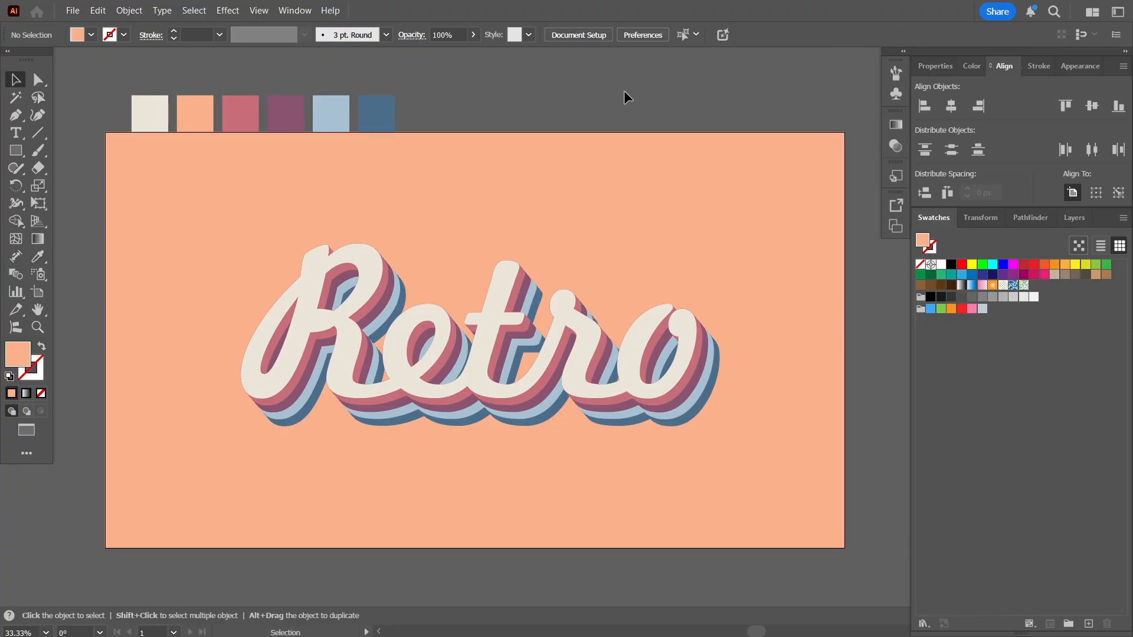
Step: Scale the Retro text up from its center to a font size of about 672 pt
click(580, 382)
drag(708, 462, 773, 499)
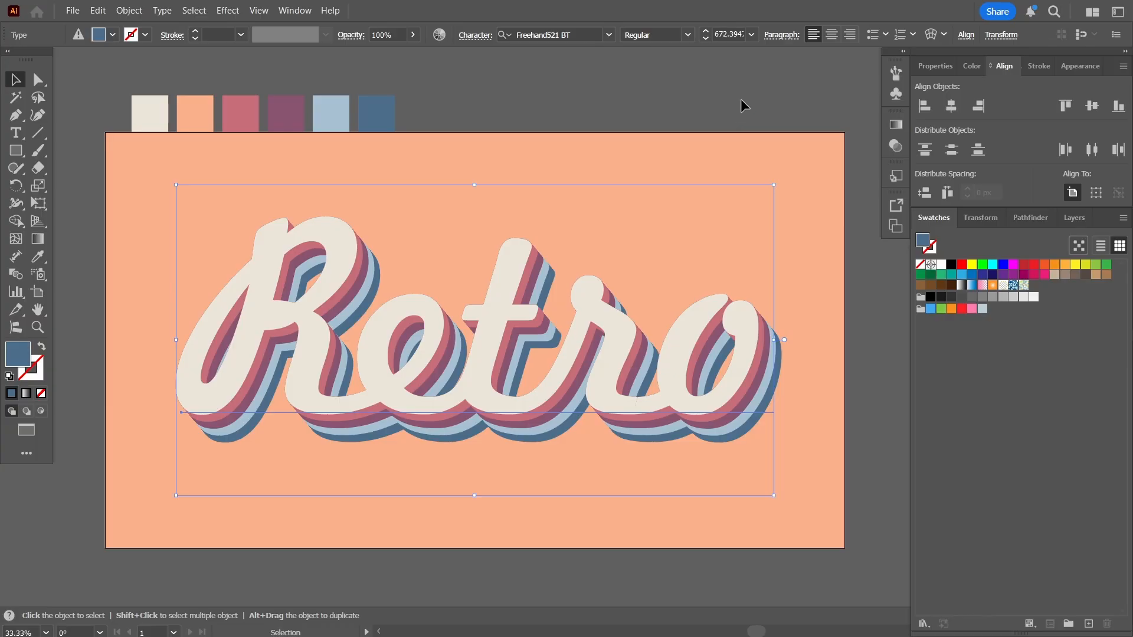
click(741, 98)
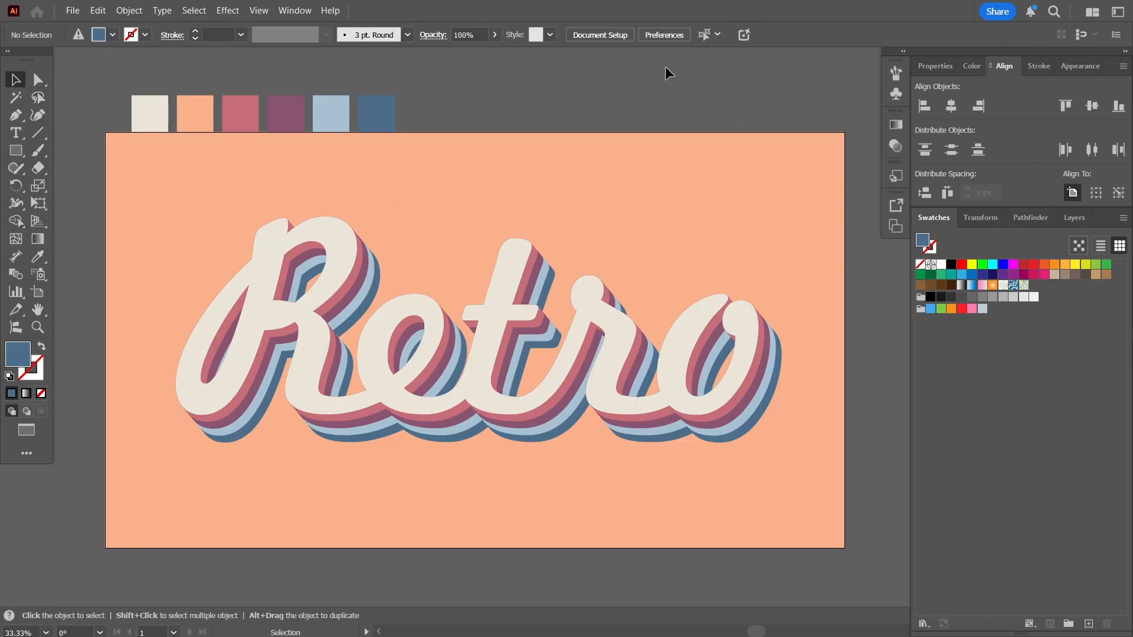
Step: Add an opacity mask to the Retro text with Clip disabled and activate the mask for editing
click(894, 147)
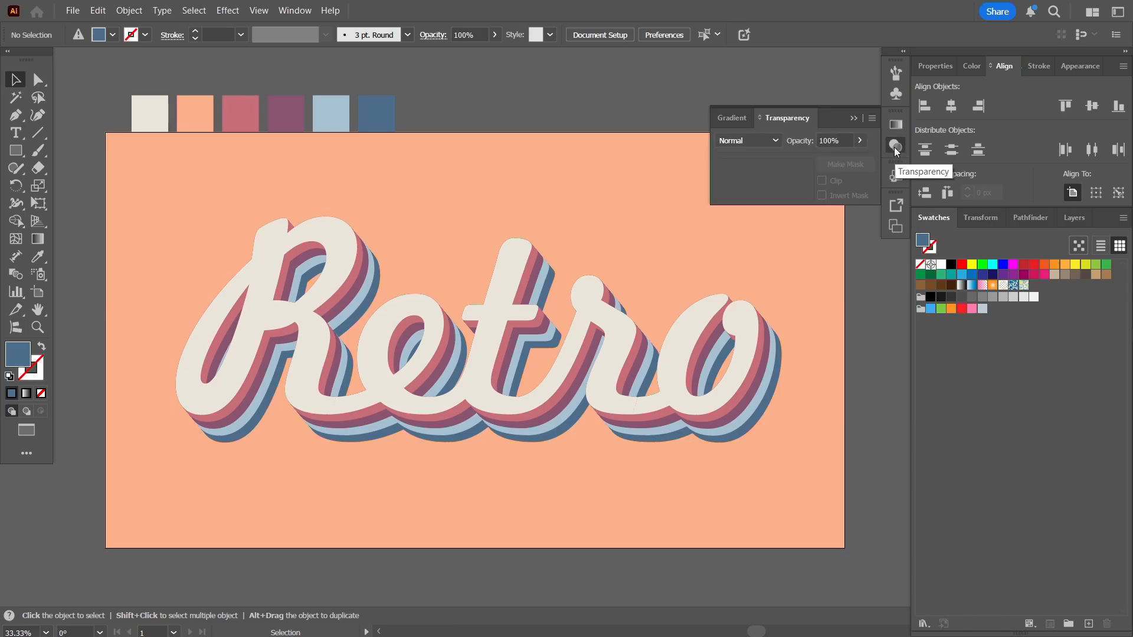
click(853, 119)
click(629, 326)
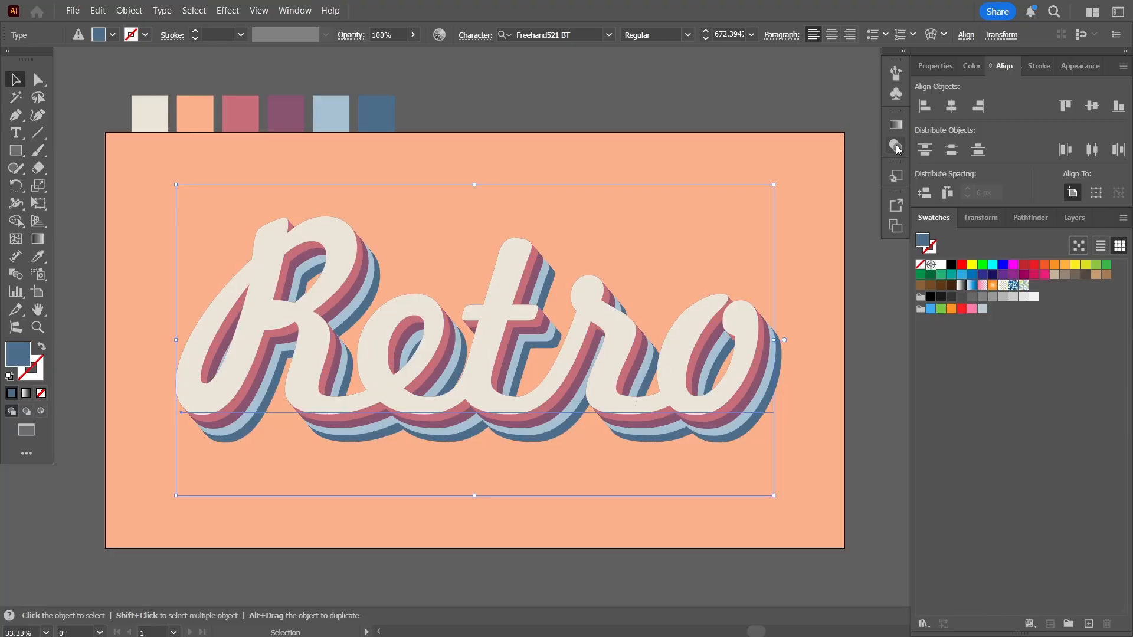
click(894, 146)
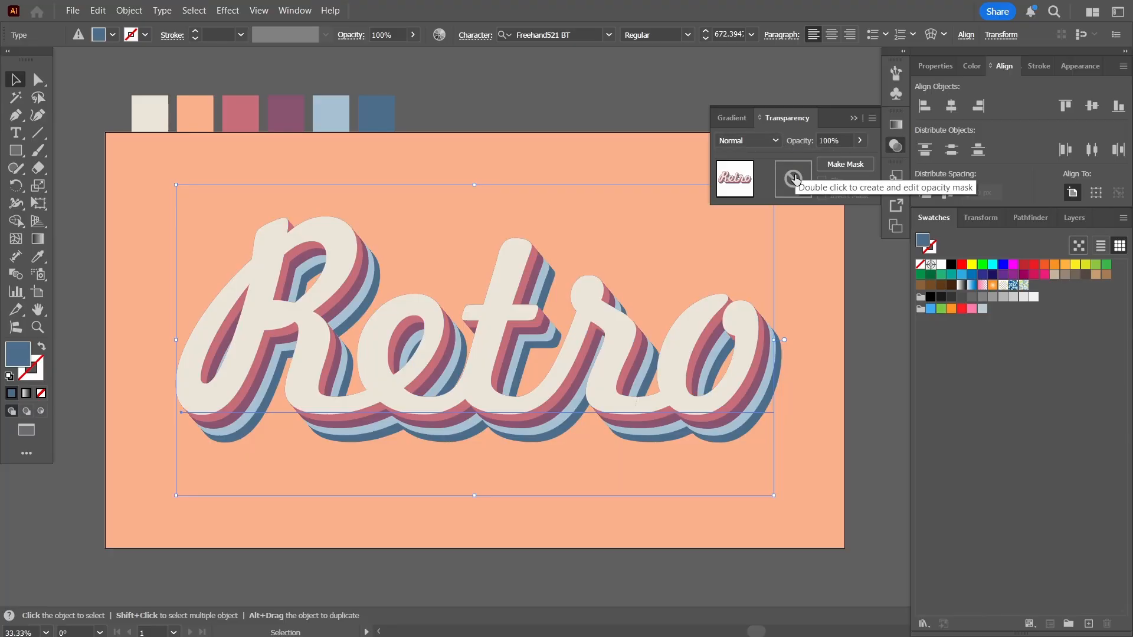
click(840, 165)
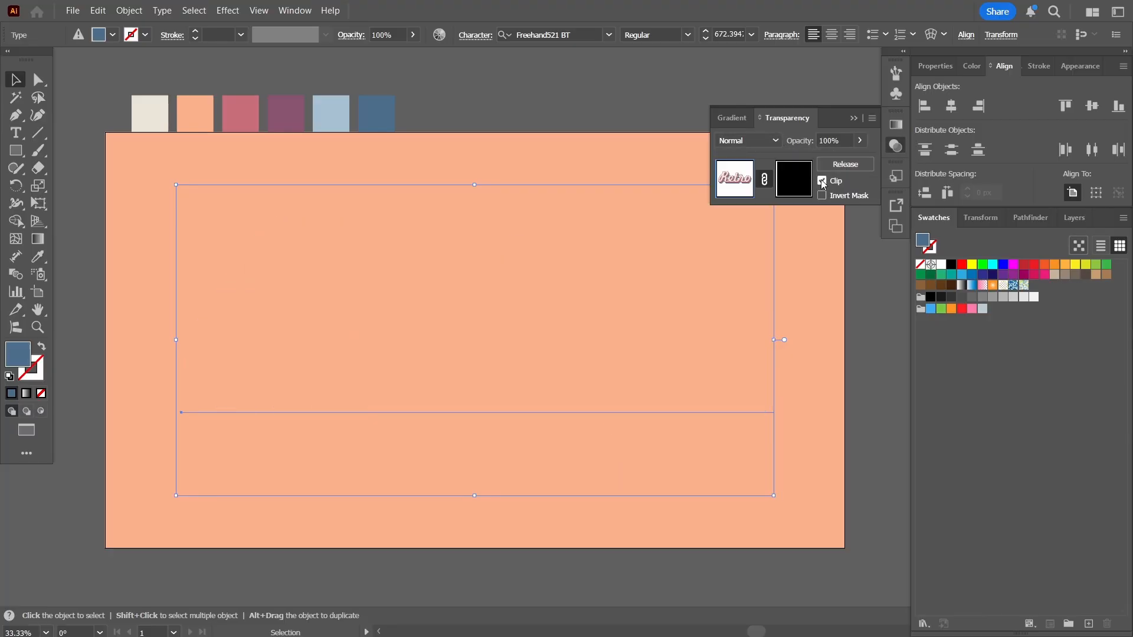
click(821, 181)
click(797, 181)
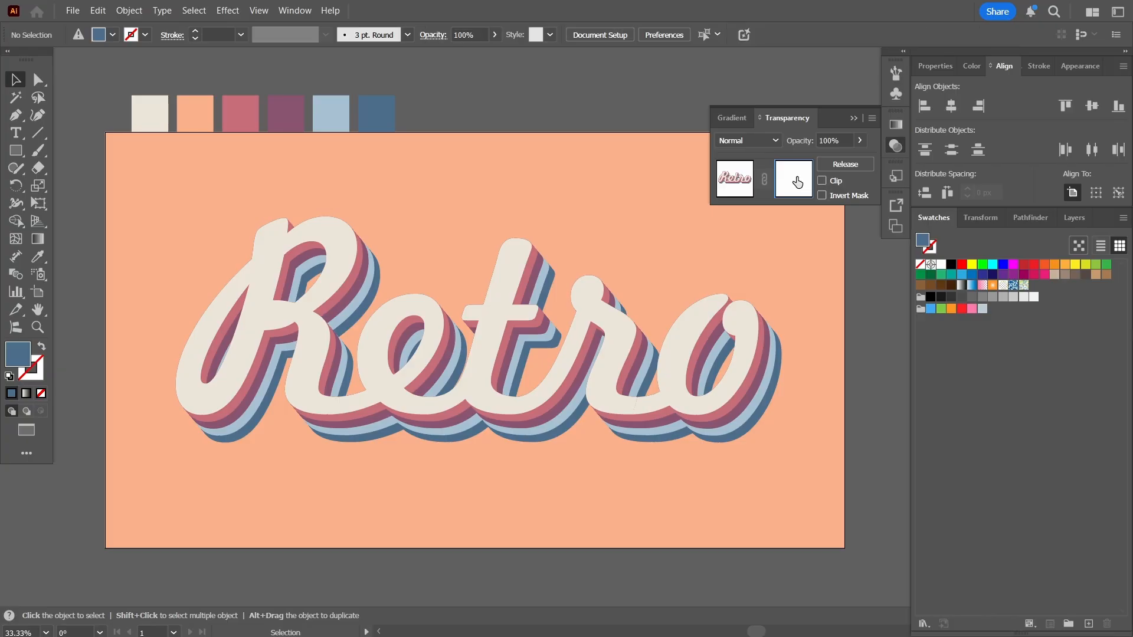
Step: Place the texture image pexels-paduret-4049451 in the opacity mask, large enough to cover the whole Retro text
click(72, 10)
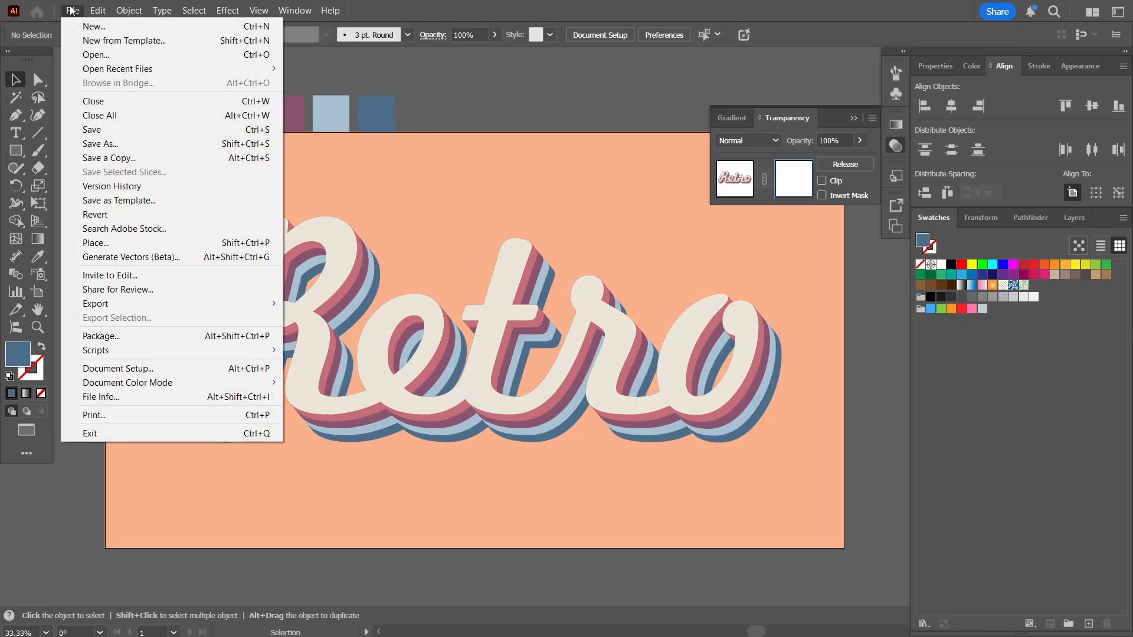
click(114, 242)
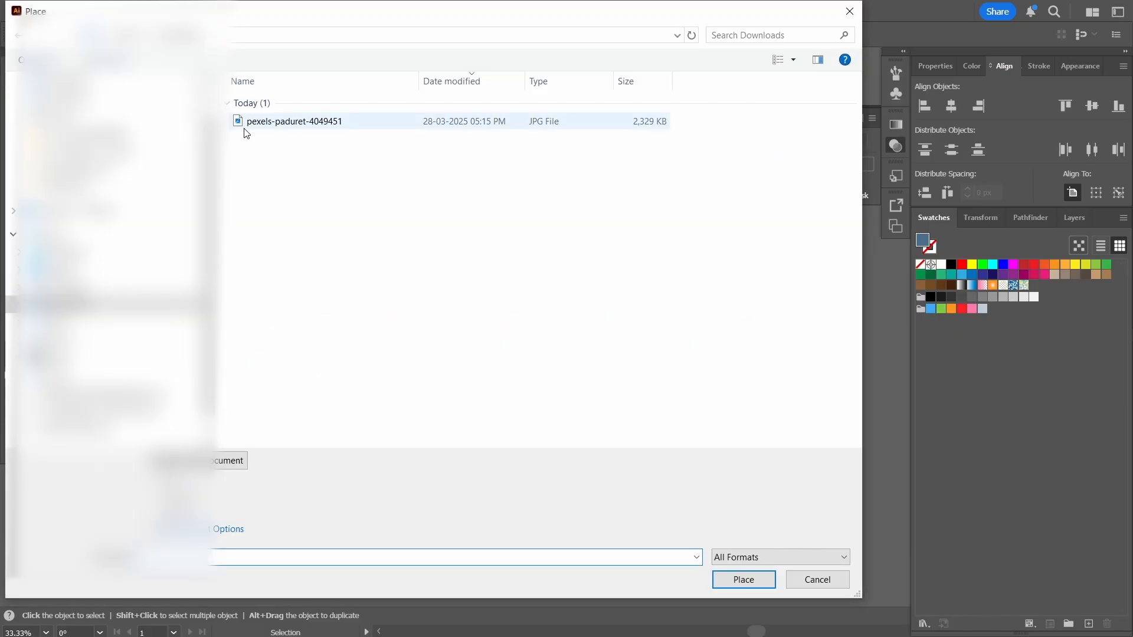
click(282, 122)
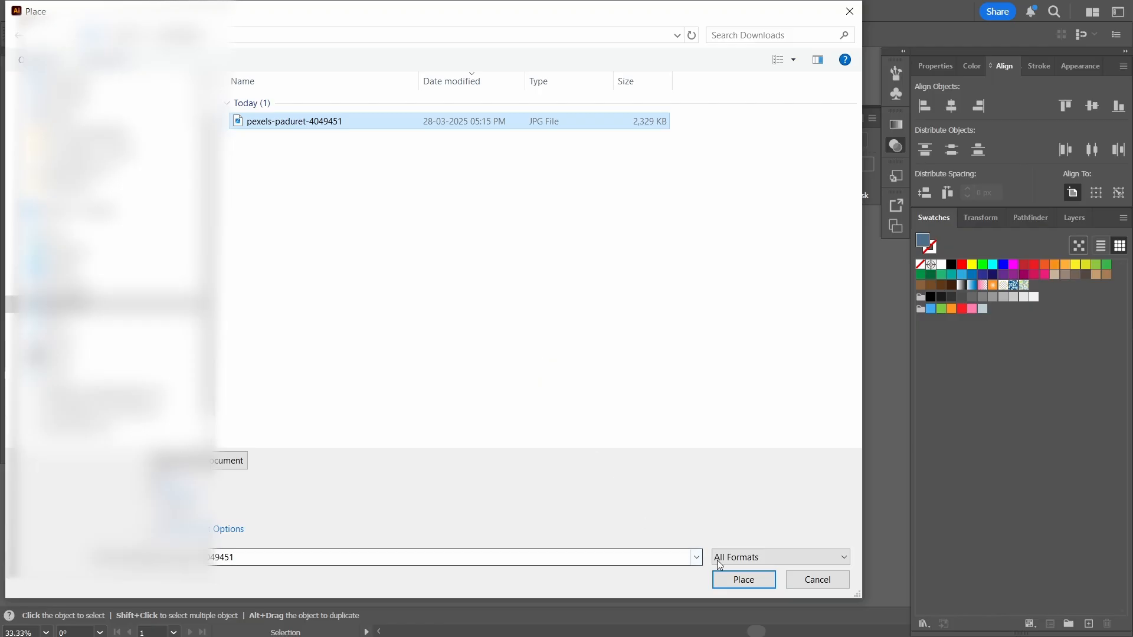
click(751, 585)
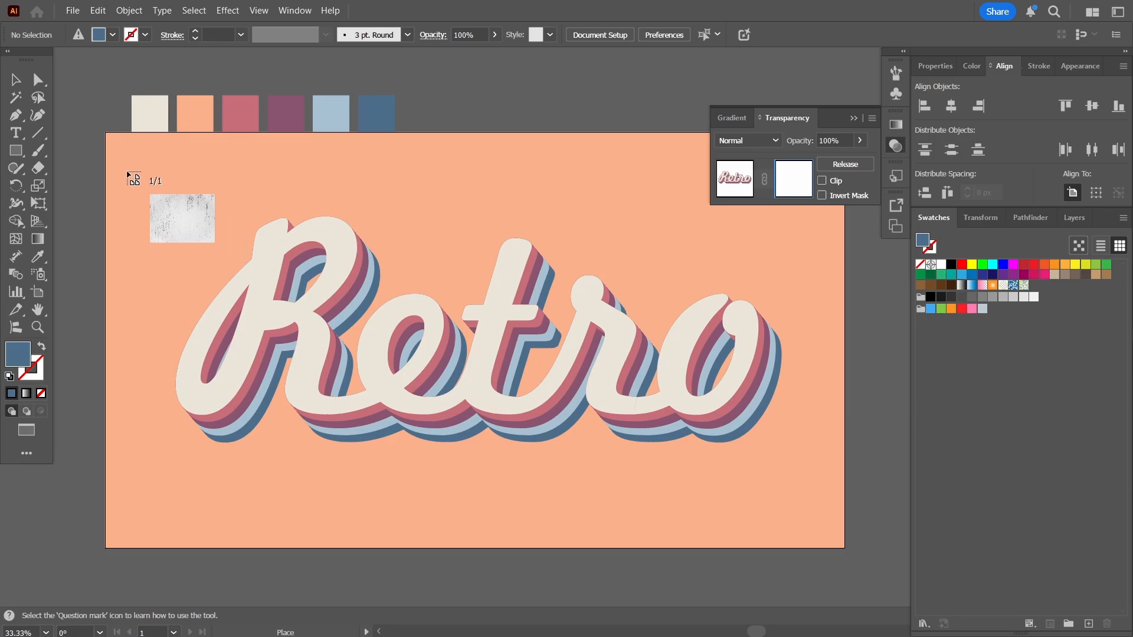
drag(121, 159, 980, 589)
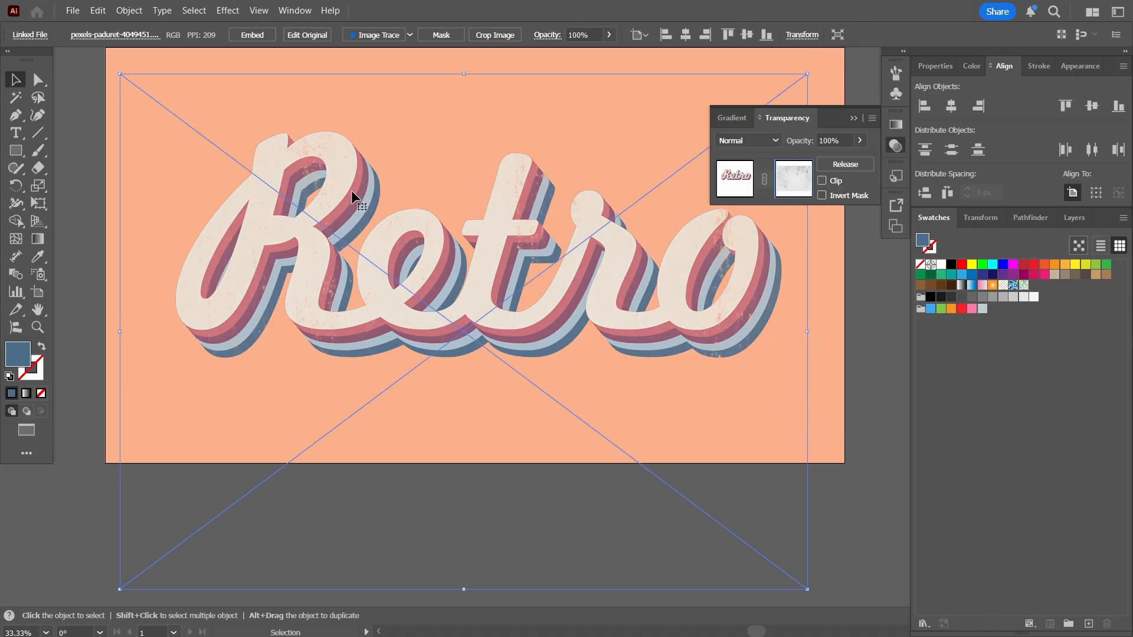
Step: Try inverting the opacity mask together with a different blend mode for the texture image
click(822, 195)
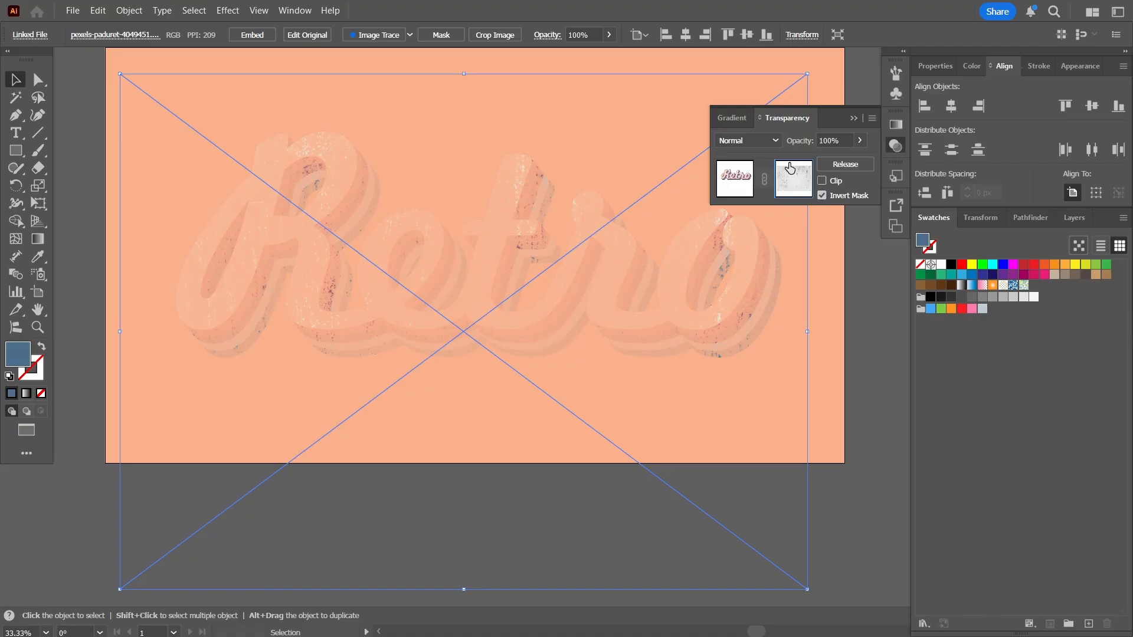
click(761, 141)
click(749, 187)
click(822, 196)
Step: Try the Color Burn, Darken, Color Dodge and Screen blend modes on the texture image in the mask
click(777, 142)
click(759, 211)
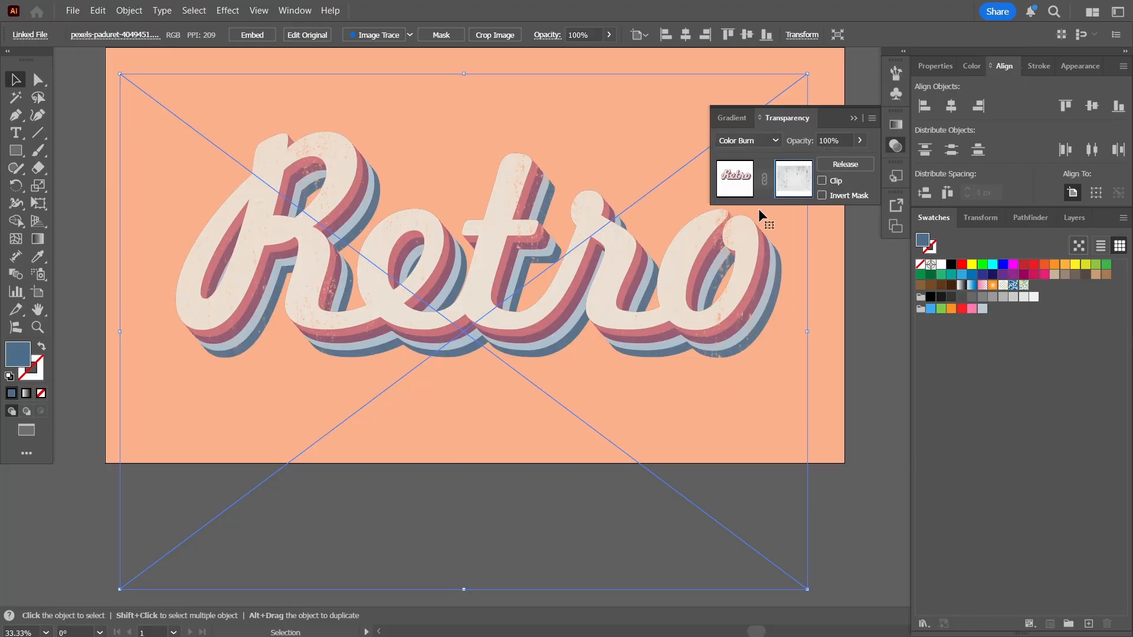
click(757, 141)
click(752, 179)
click(752, 144)
click(752, 262)
click(761, 143)
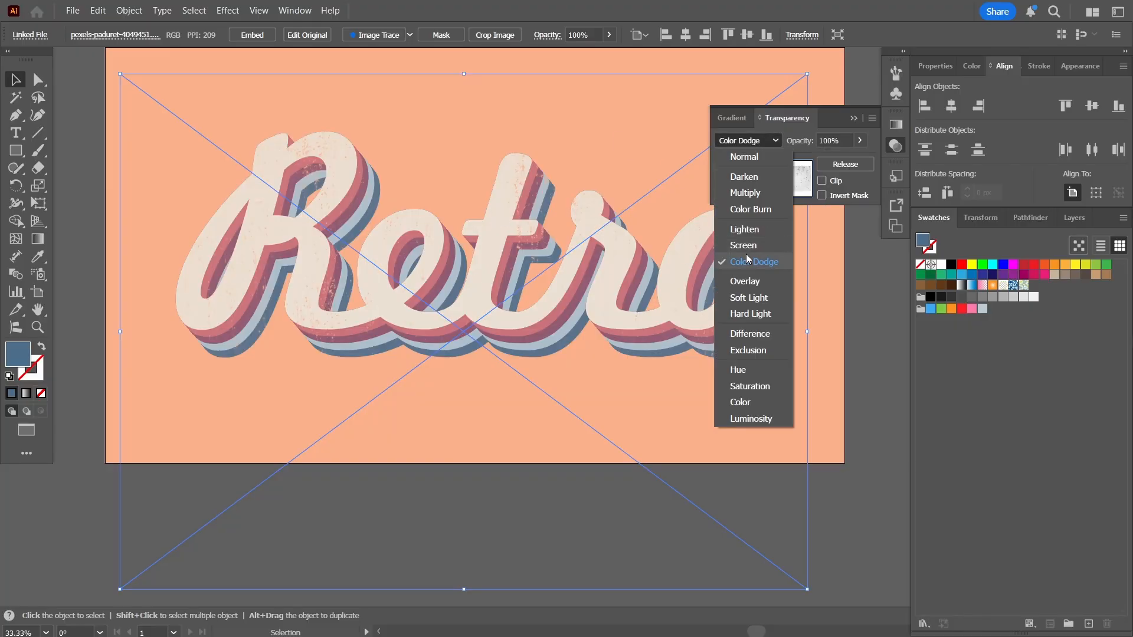
click(748, 246)
Step: Set the mask texture's blend mode to Multiply and return from the opacity mask to the Retro text
click(777, 143)
click(758, 192)
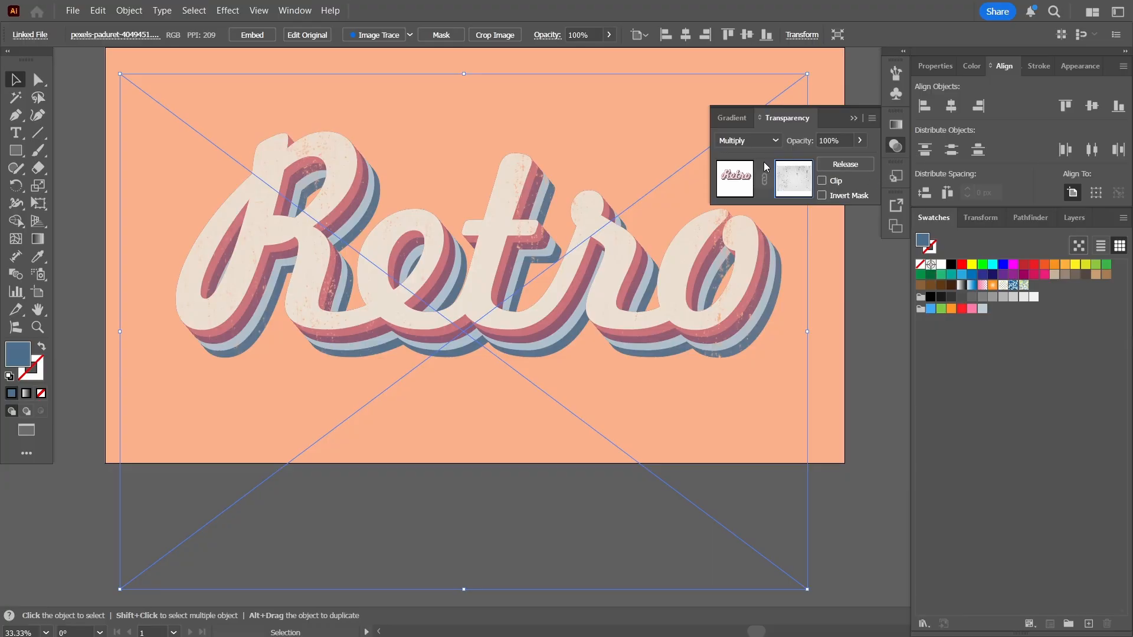
click(734, 177)
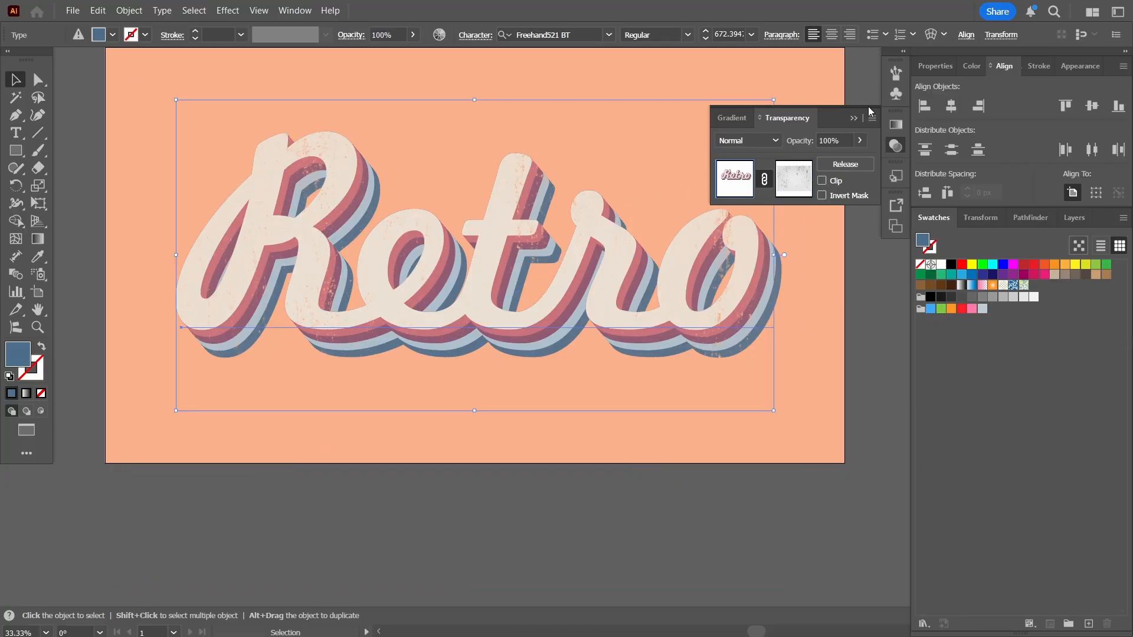
click(854, 118)
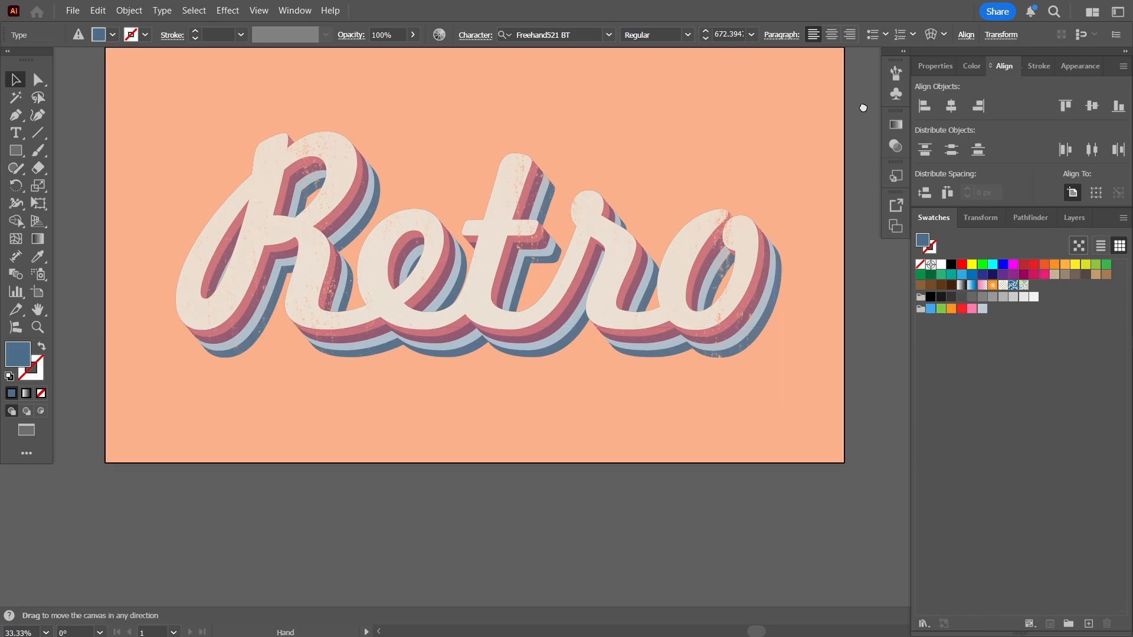
Step: Start a Grain texture effect on the peach background rectangle, previewing Mosaic Tiles before returning to Grain
drag(874, 87, 857, 114)
click(818, 127)
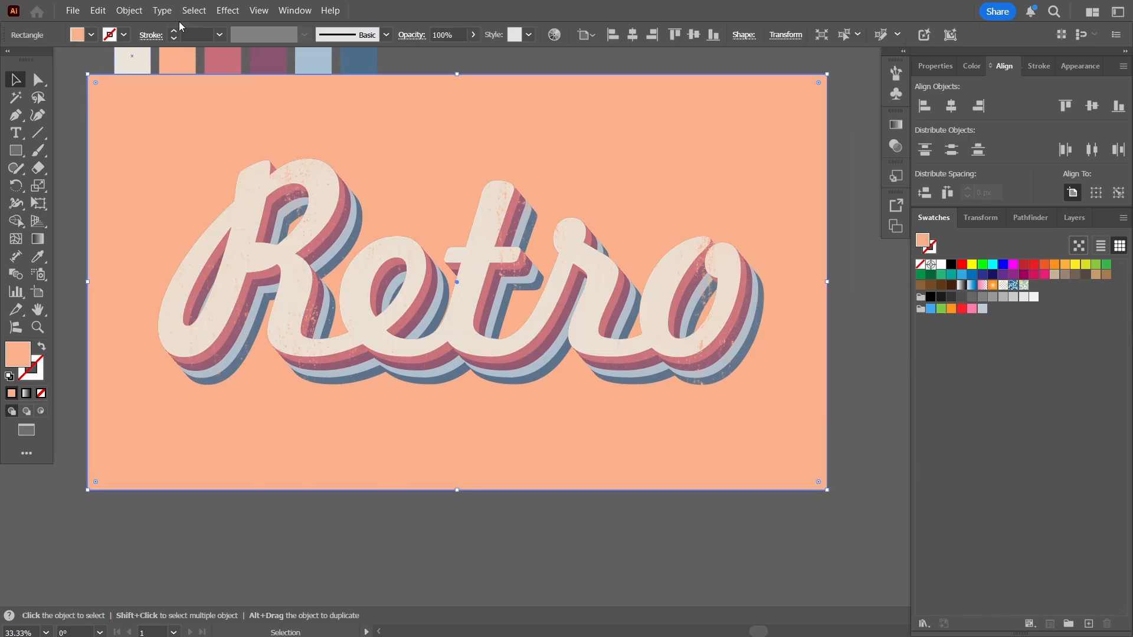
click(226, 11)
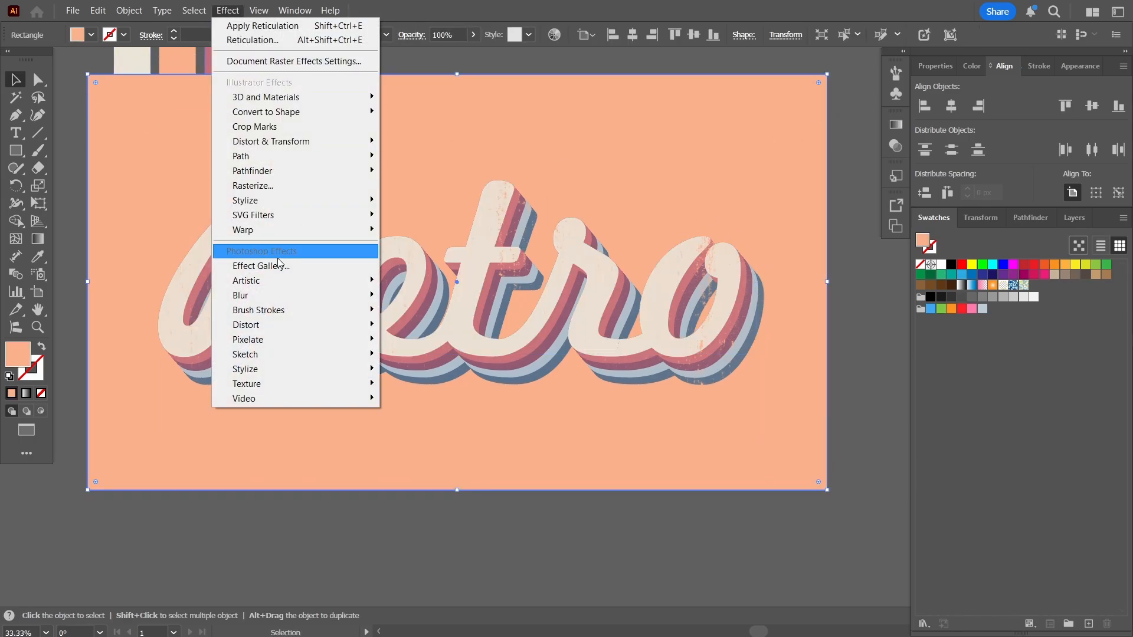
mouse_move(345, 344)
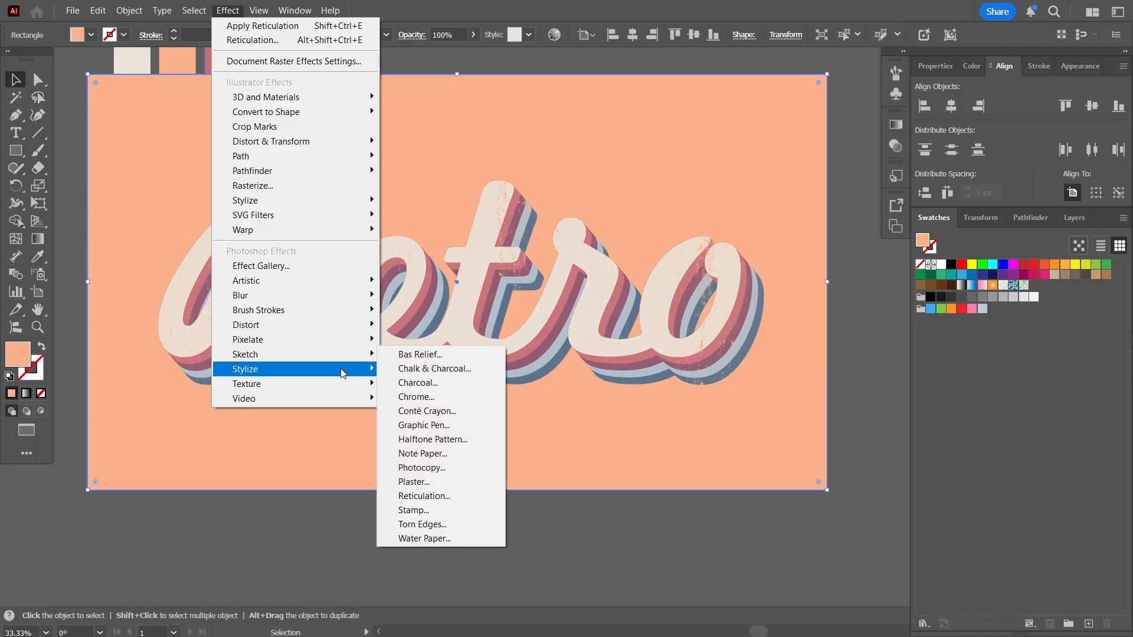
mouse_move(341, 391)
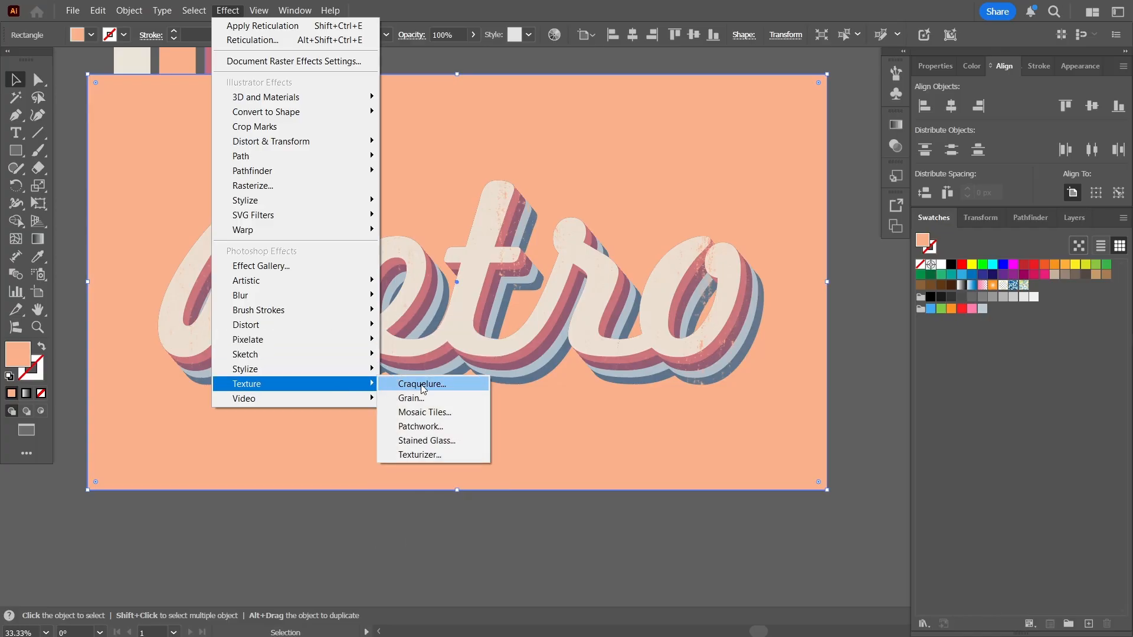
click(408, 398)
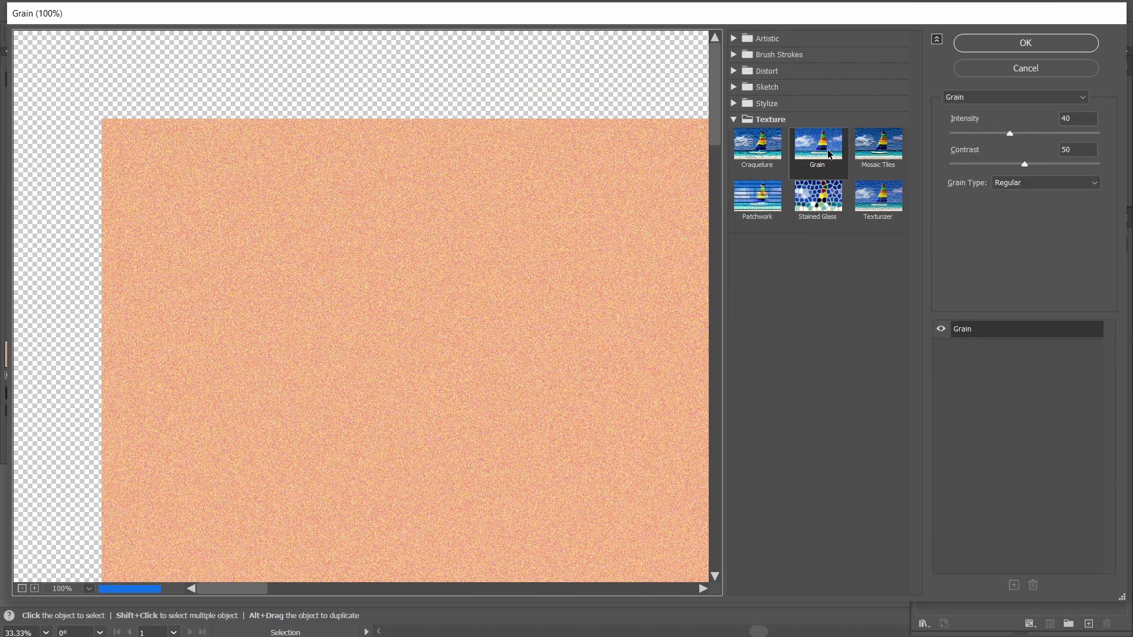
click(870, 151)
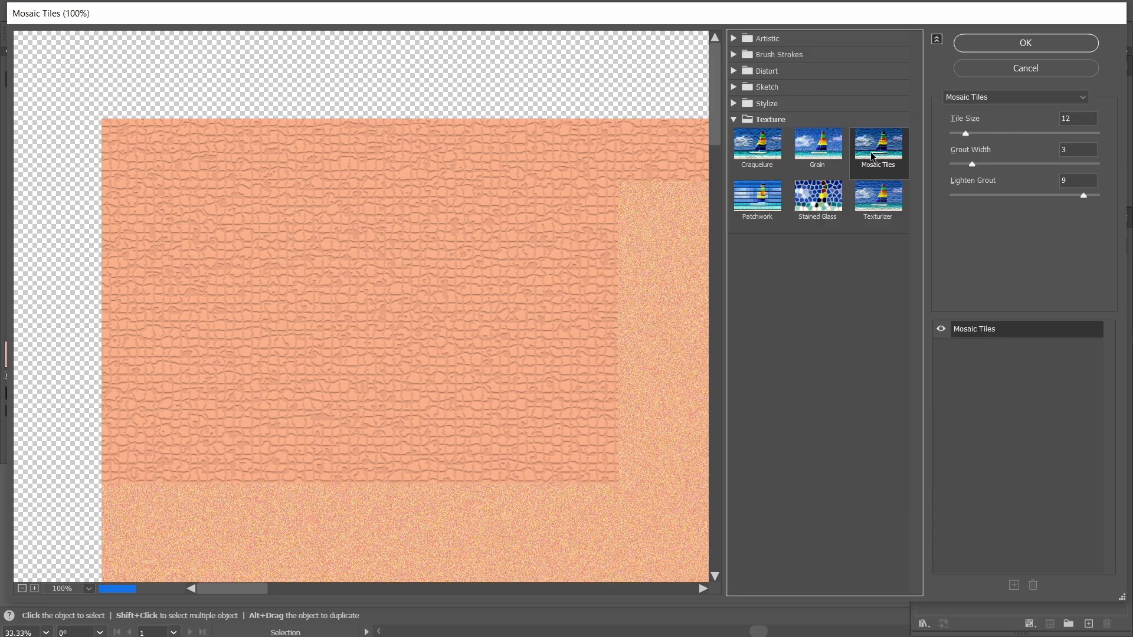
click(824, 156)
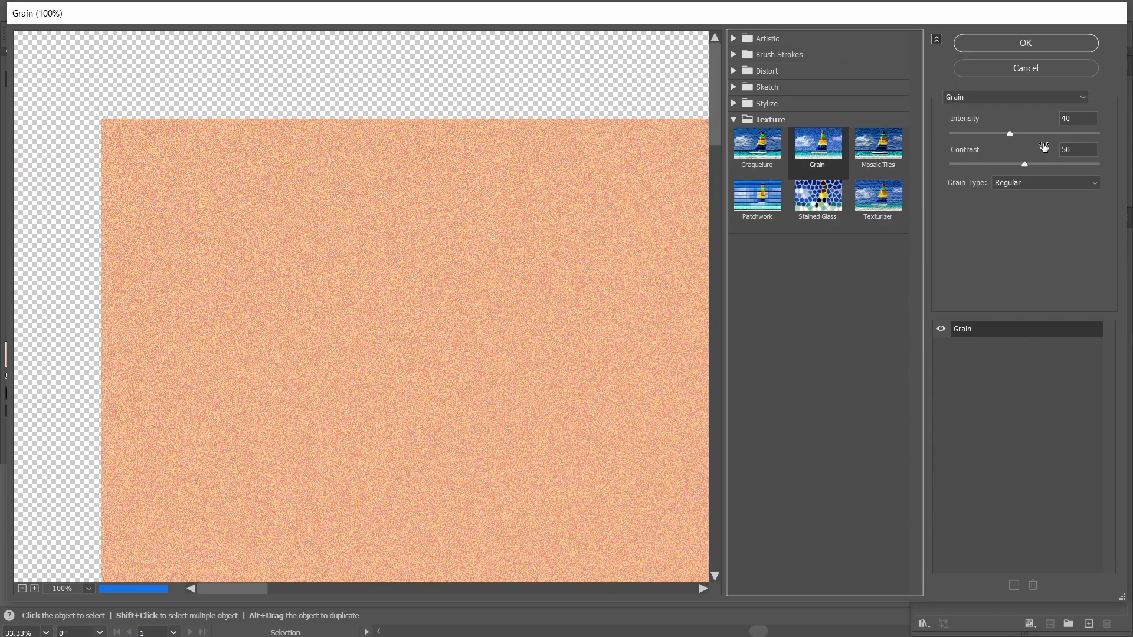
Step: Set the grain intensity to 50 and contrast to 38 with the Regular grain type, and apply the effect
drag(1008, 133, 1000, 137)
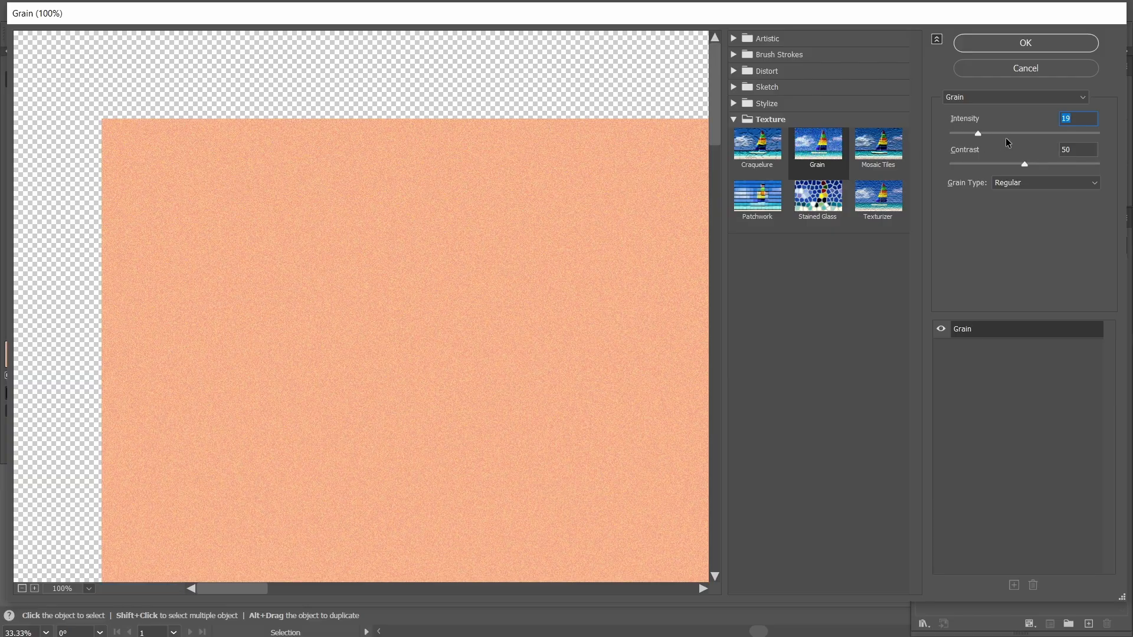
click(1024, 135)
drag(991, 163, 1006, 164)
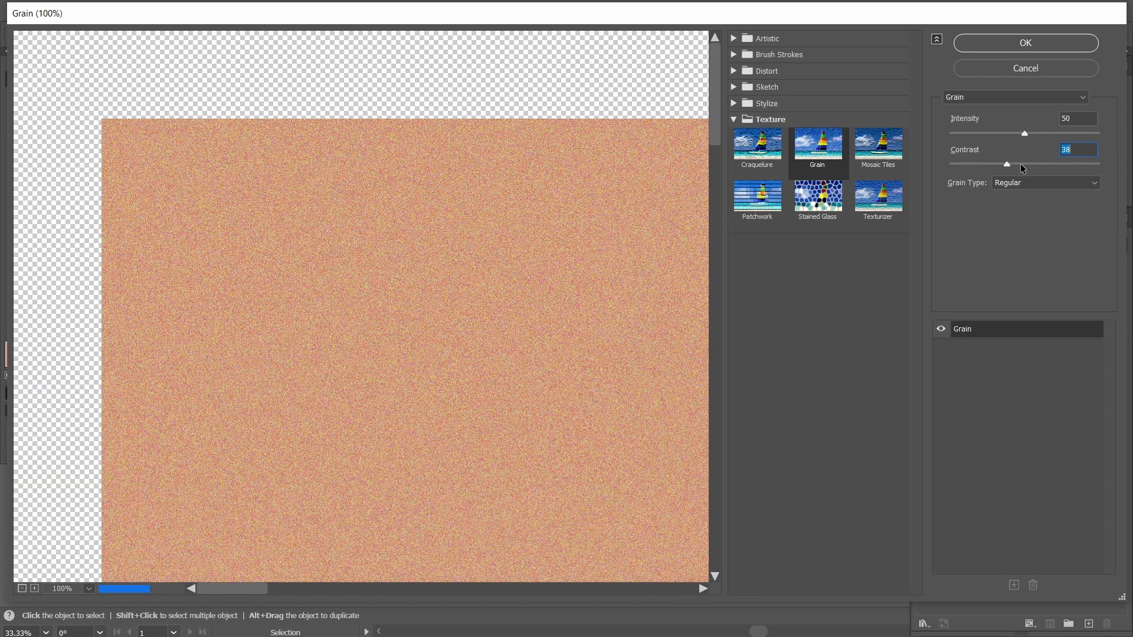
click(1031, 43)
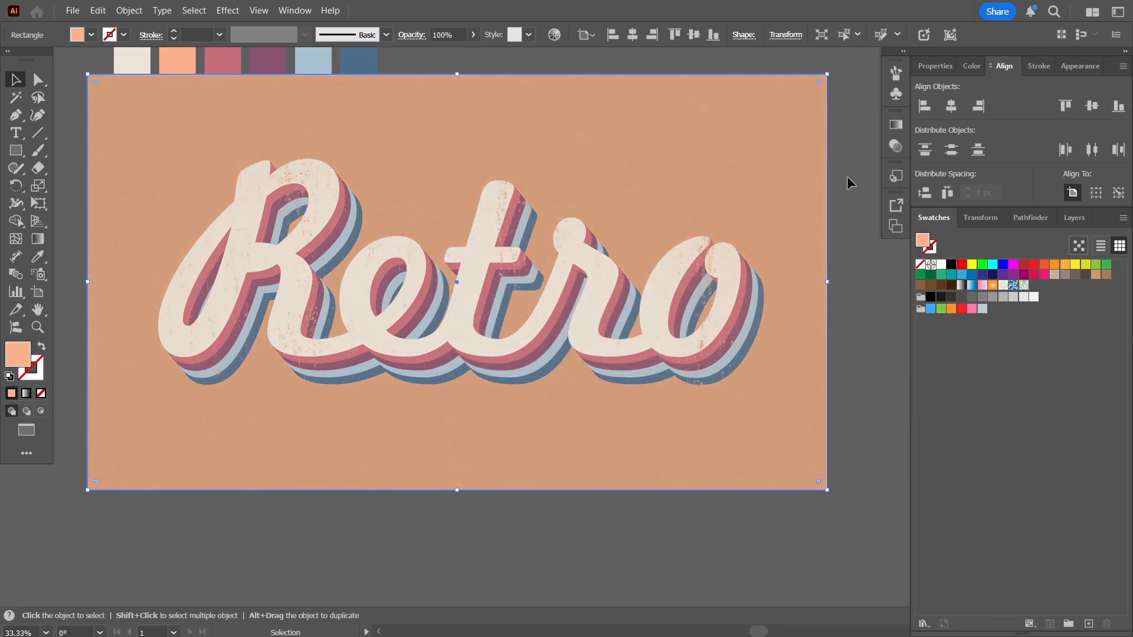
Step: Scale the Retro text up slightly about its centre and deselect it
click(697, 328)
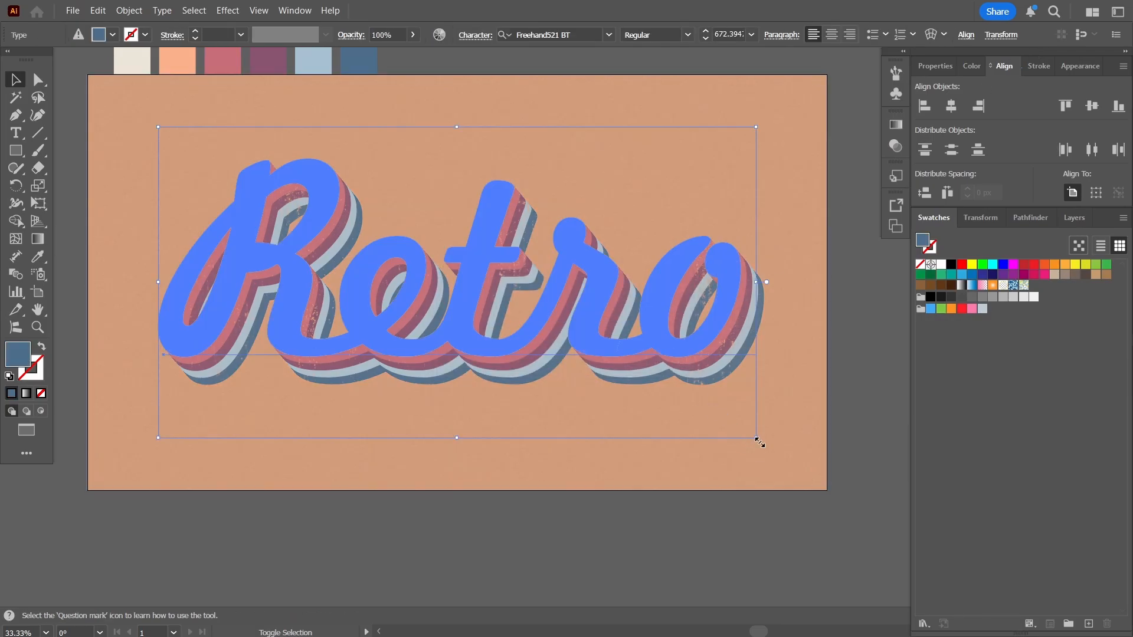
drag(759, 442, 776, 455)
click(415, 550)
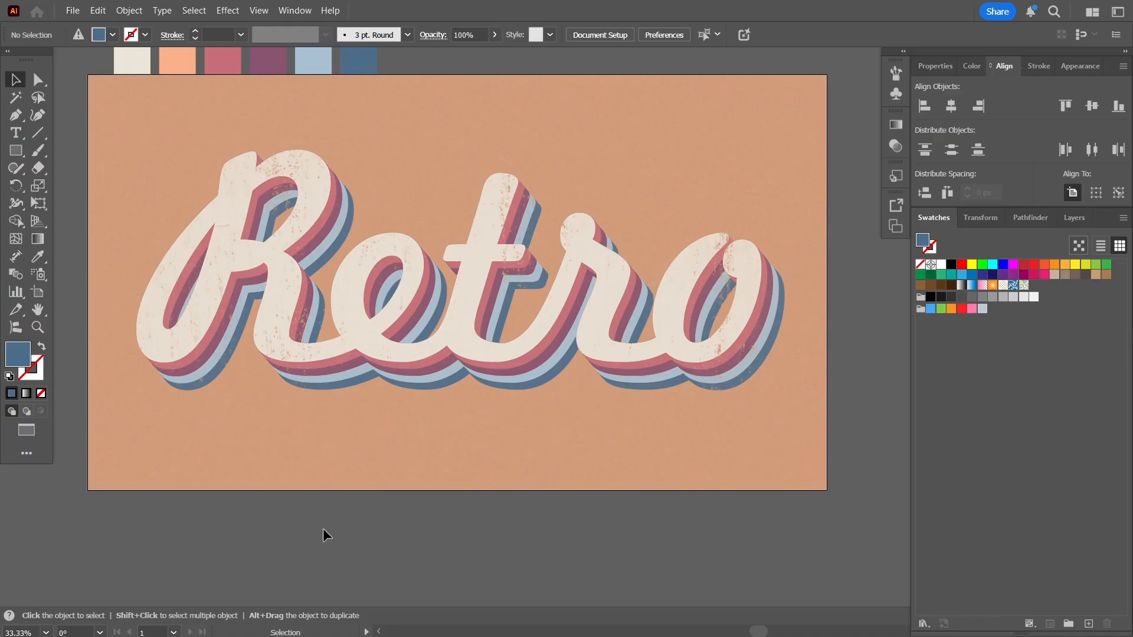
Step: Examine the textured text and grainy background in full-screen mode fitted to the screen, and return to the normal workspace
click(46, 632)
click(58, 619)
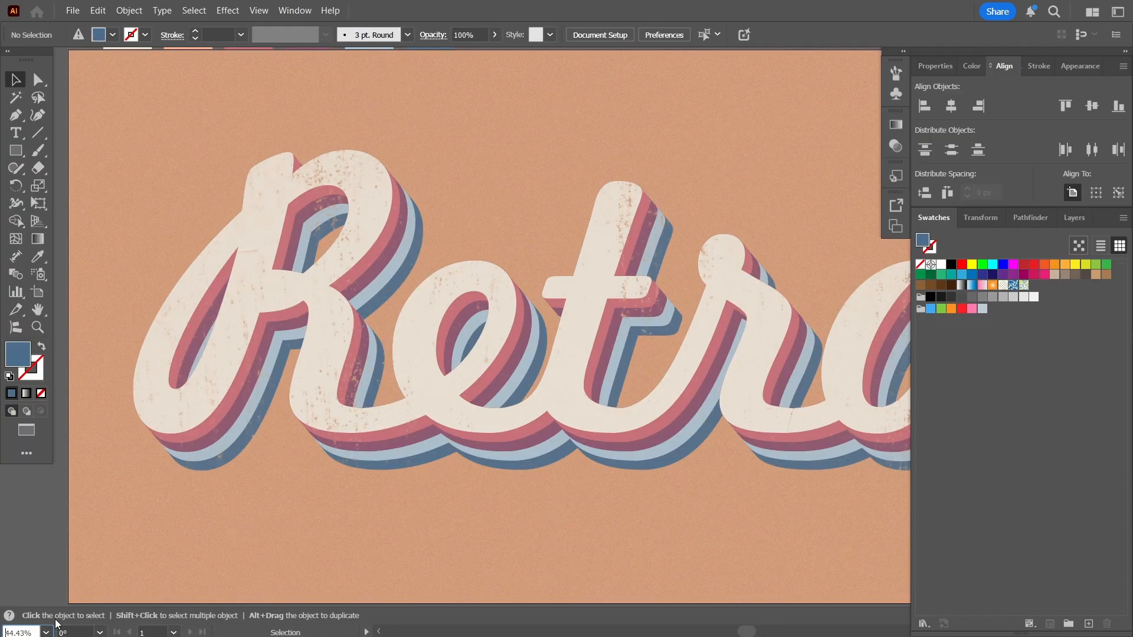
key(f)
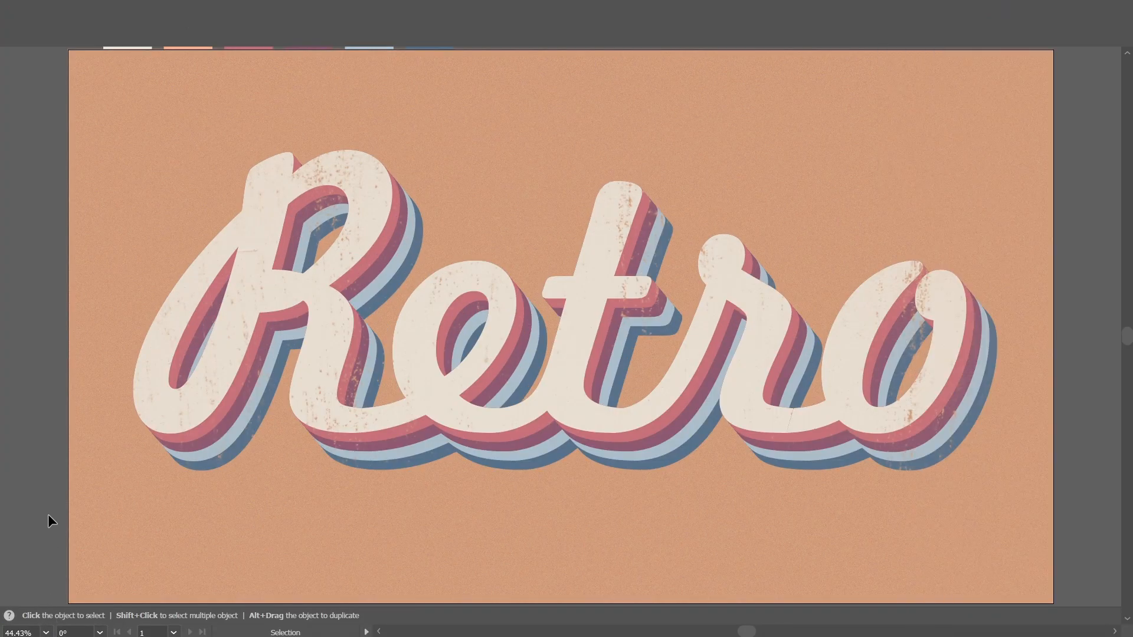
click(46, 633)
scroll(53, 619, down, 1)
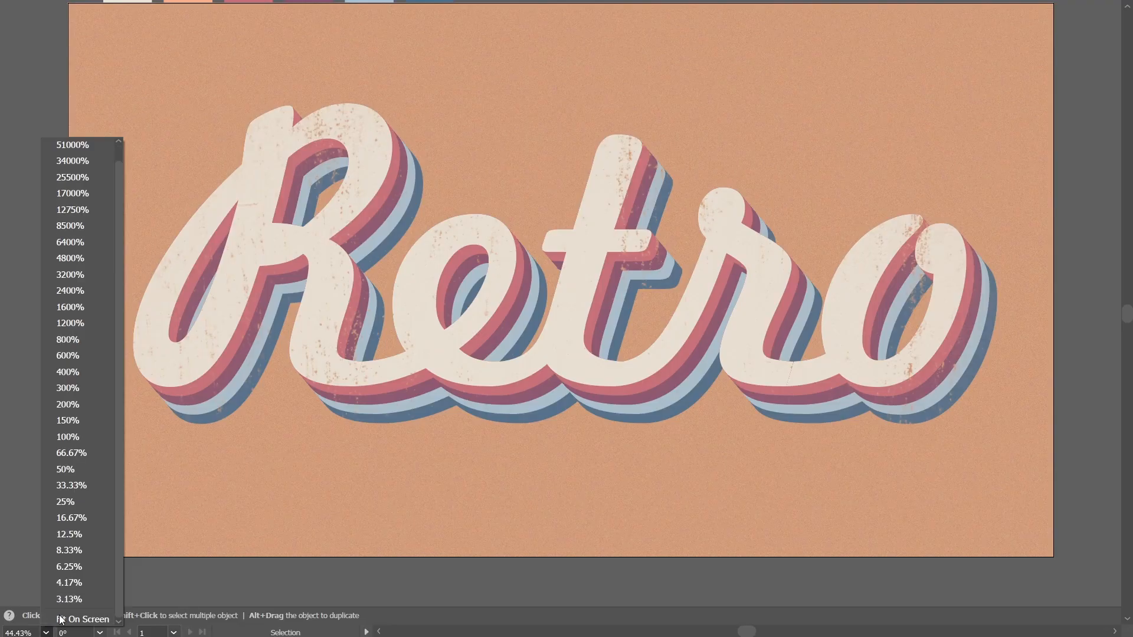
click(59, 616)
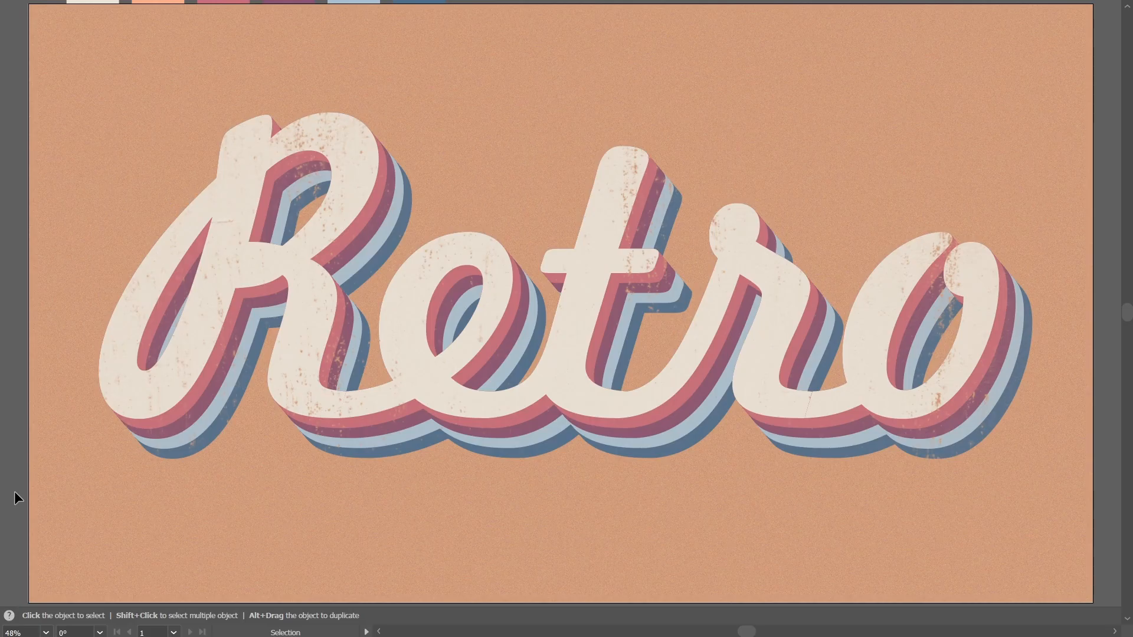
key(f)
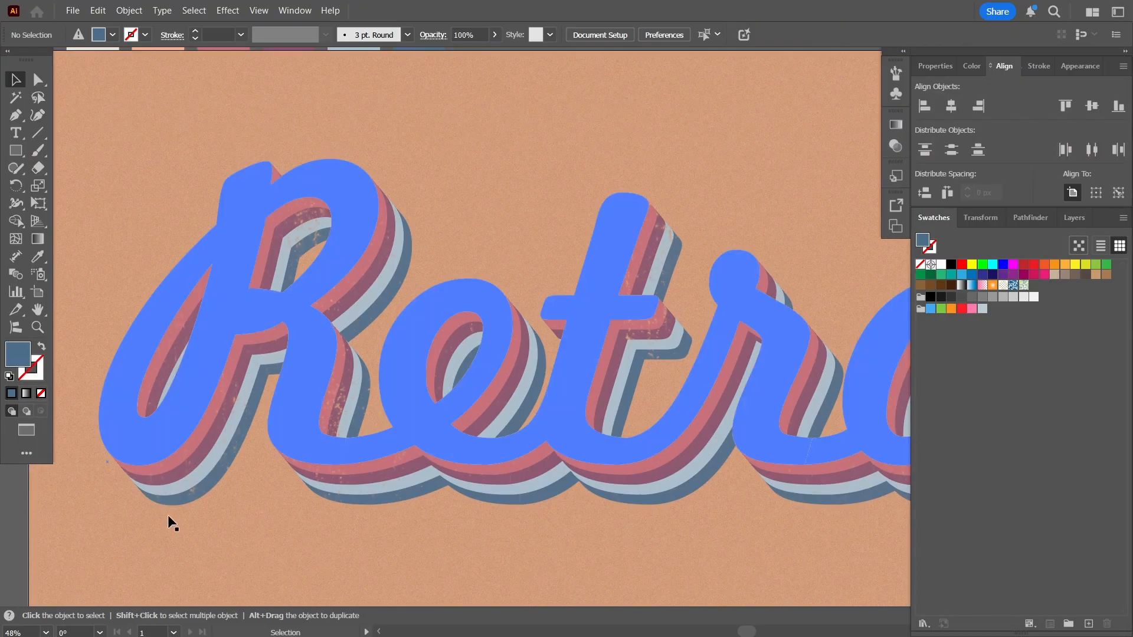
scroll(167, 514, down, 3)
scroll(167, 515, up, 2)
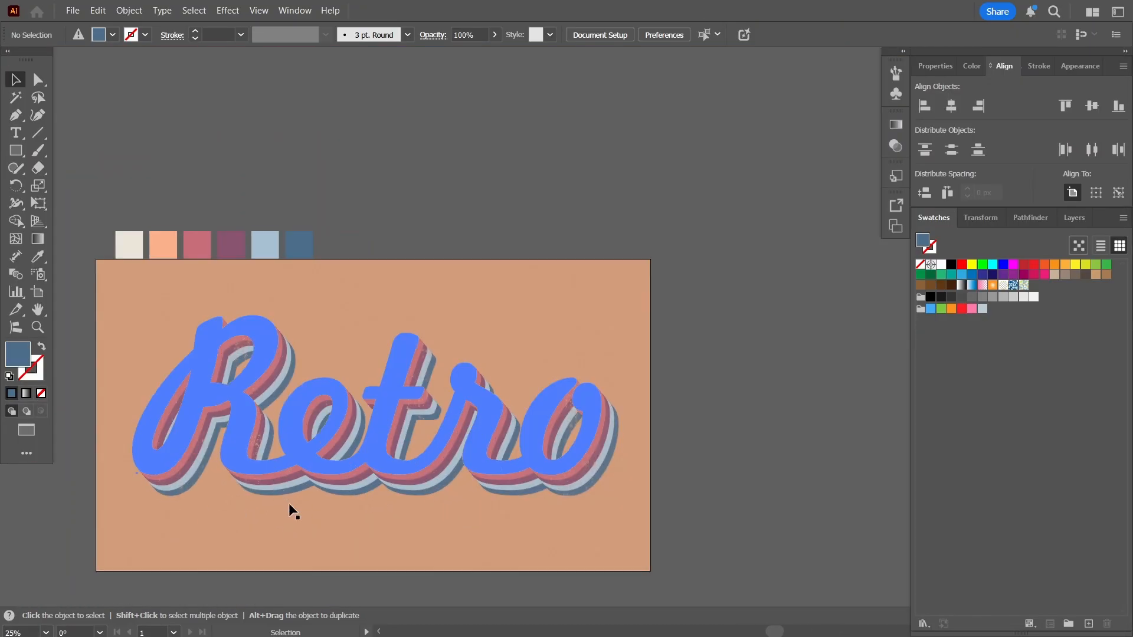
drag(289, 503, 366, 401)
scroll(366, 401, up, 1)
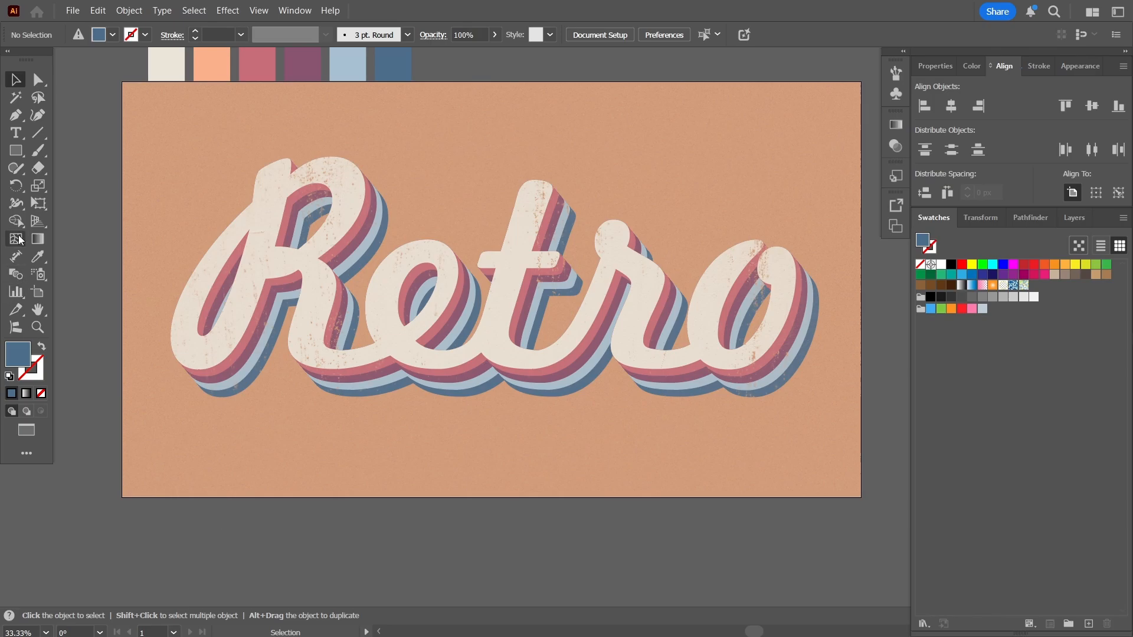
Step: Draw a slanted four-sided shape with the Pen tool from beneath the R down to the artboard's lower edge
click(10, 120)
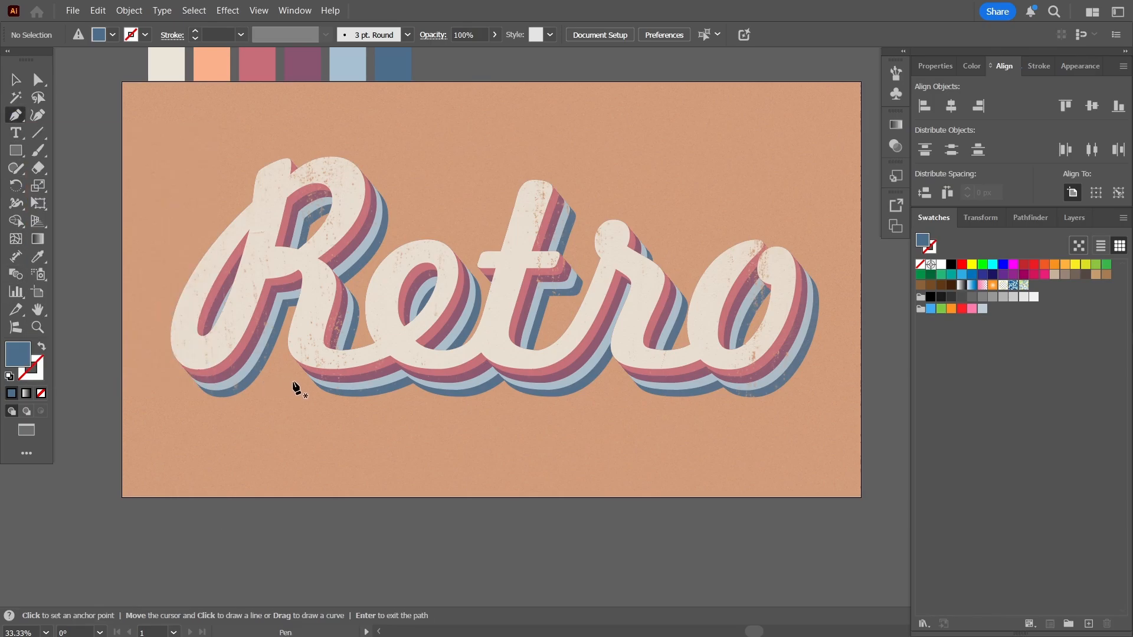
click(324, 373)
click(191, 497)
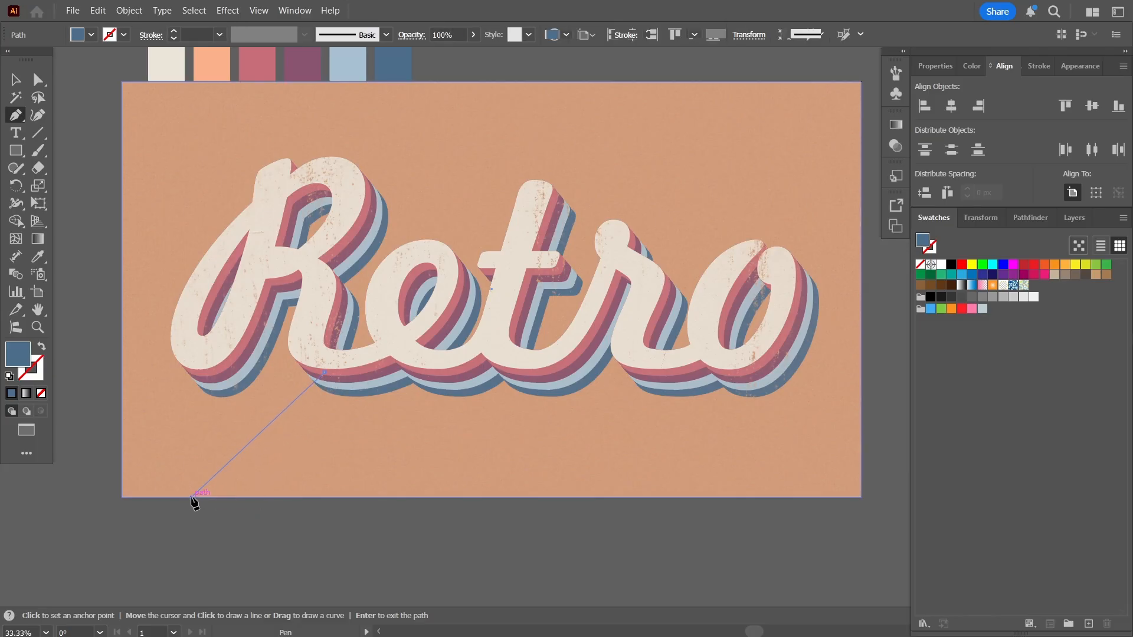
click(347, 498)
click(382, 379)
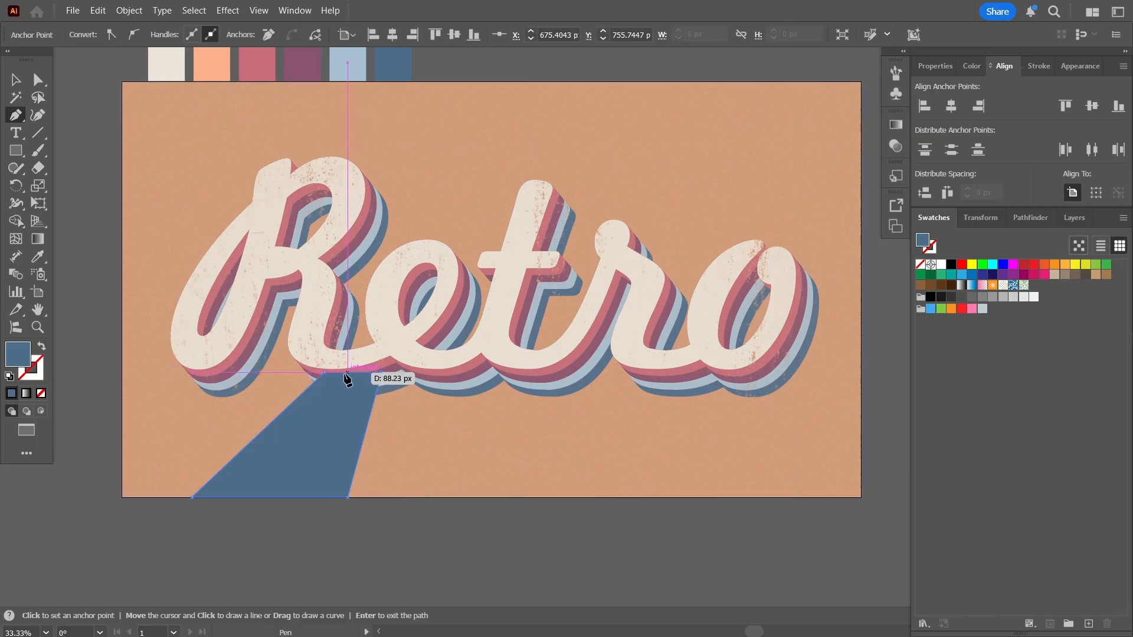
click(325, 373)
Step: Draw a second four-sided shape from beneath the final o down to the artboard's lower edge
click(756, 372)
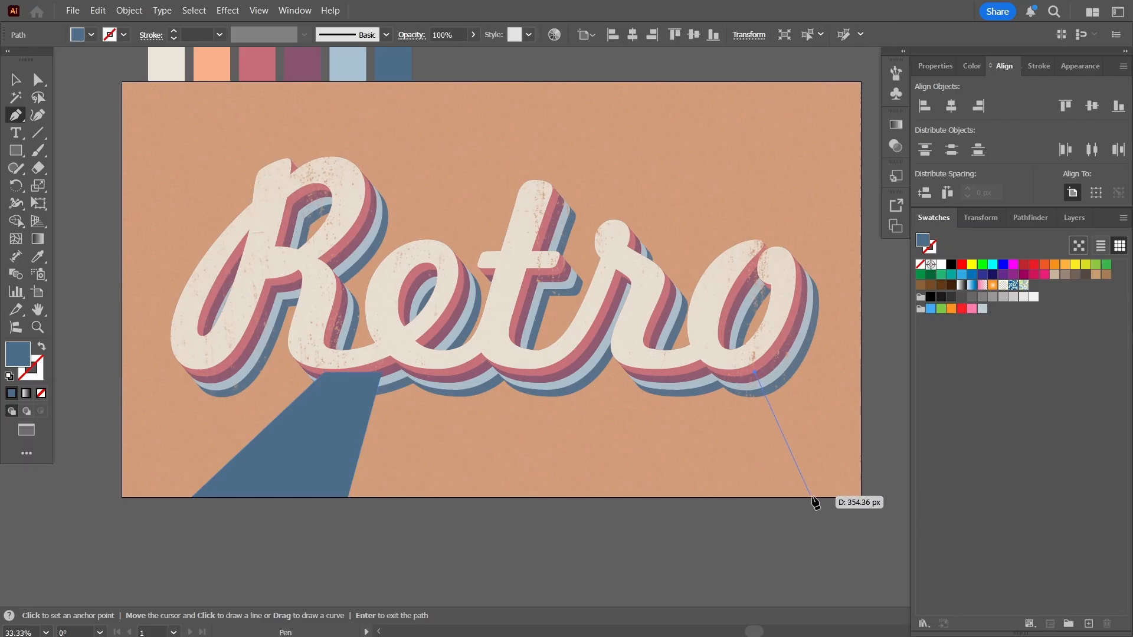
click(813, 498)
click(690, 497)
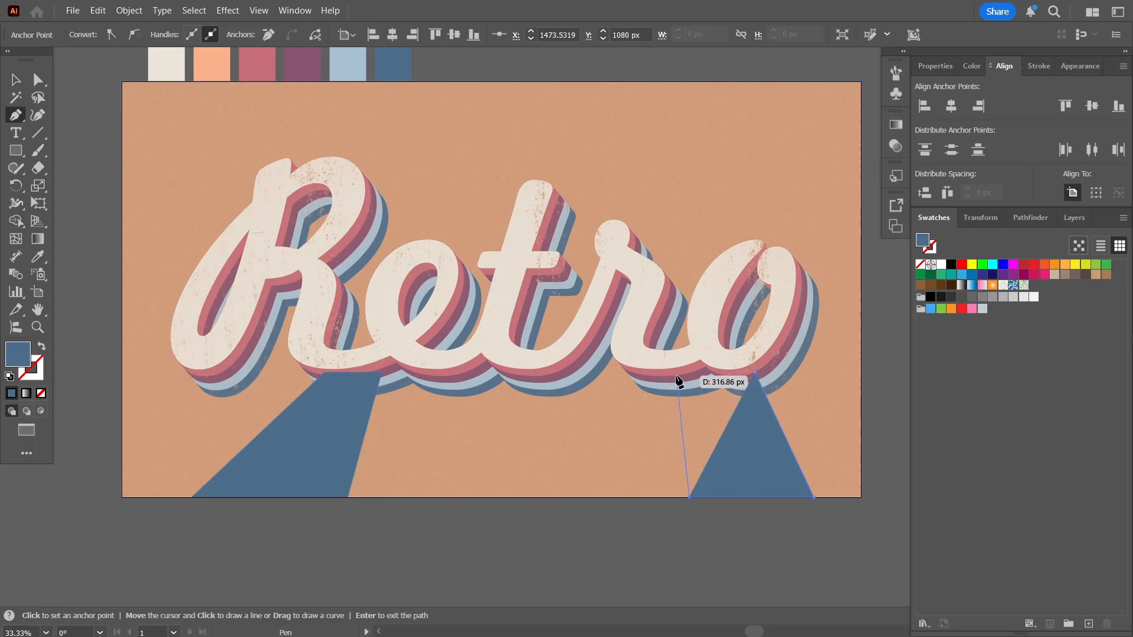
click(682, 379)
click(755, 373)
key(v)
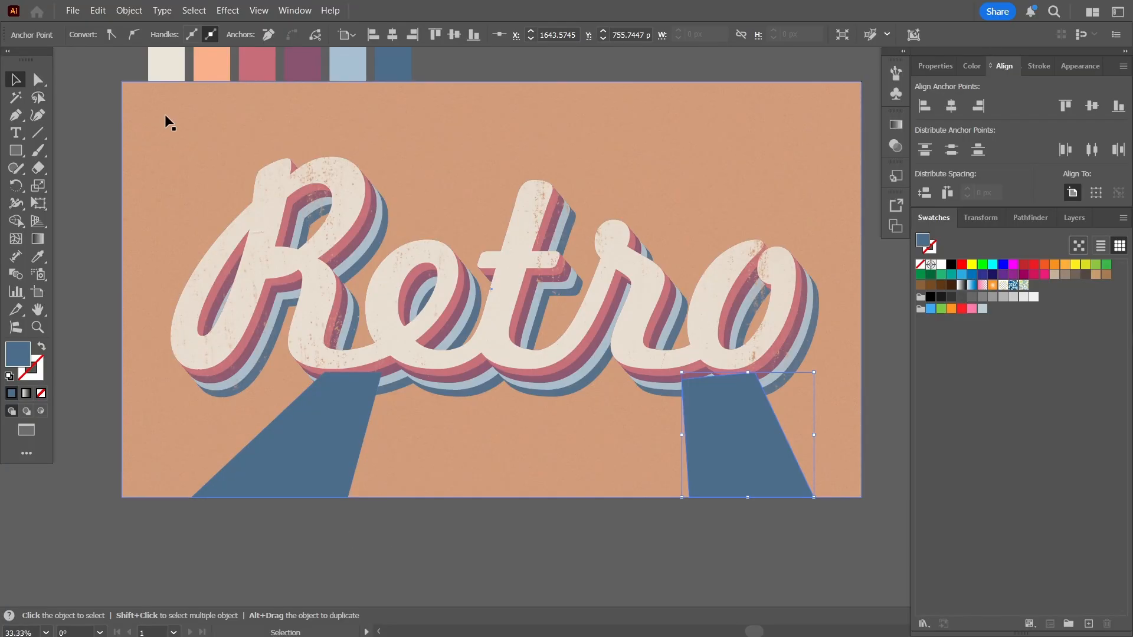
Step: Recolor the shape beneath the R by sampling the pink-red palette square with the Eyedropper
click(316, 445)
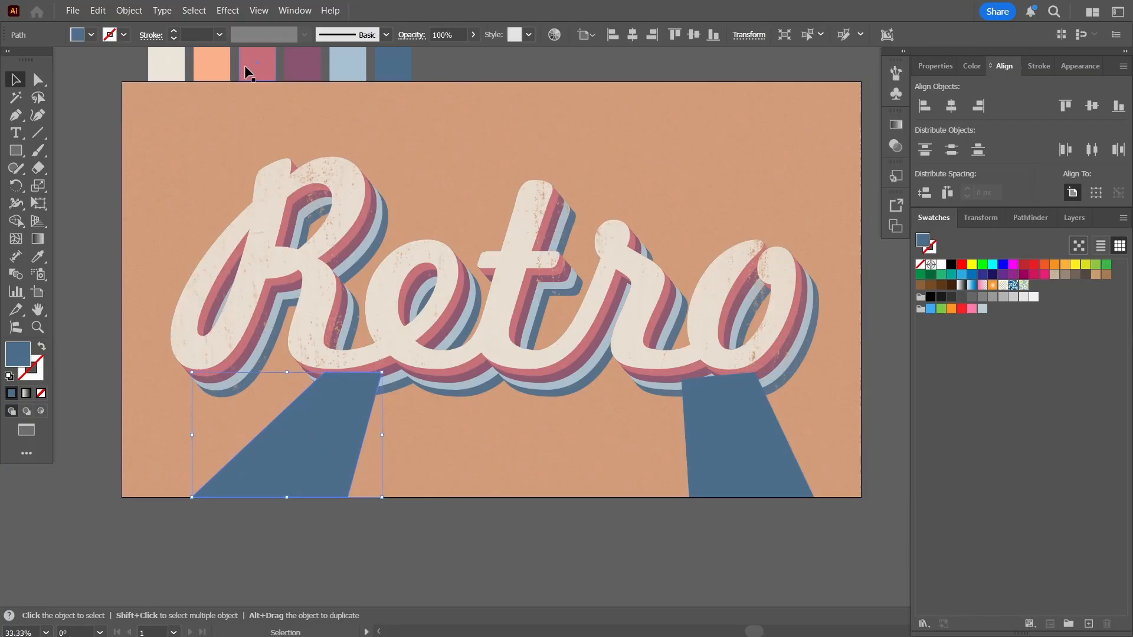
click(248, 71)
click(304, 455)
click(14, 261)
click(258, 59)
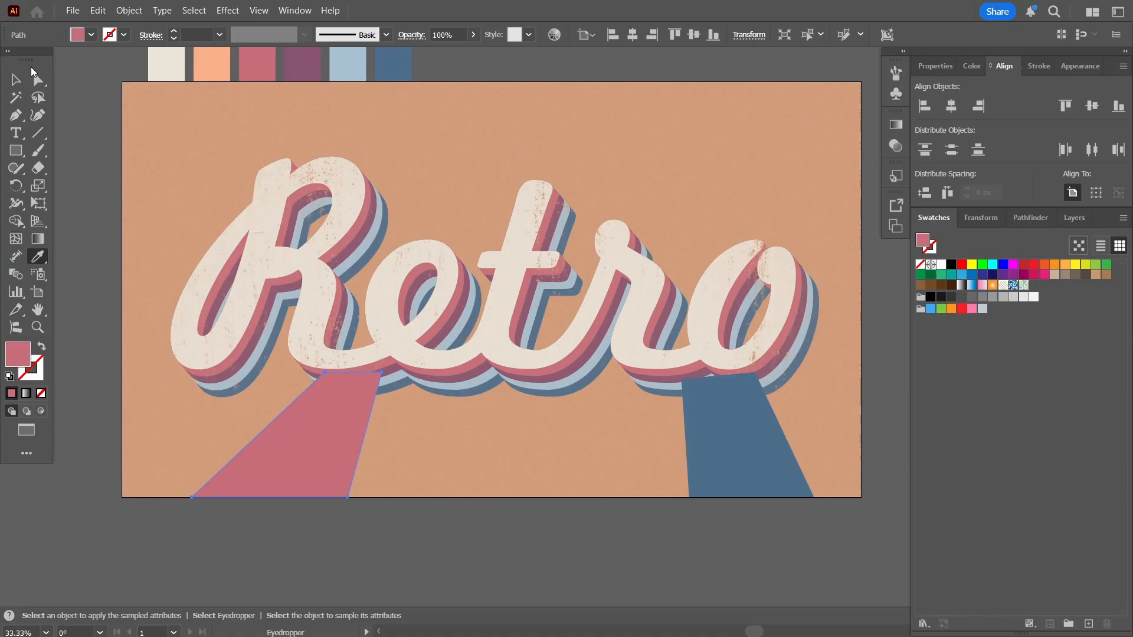
key(v)
Step: Select the pink and blue shapes and set the blend spacing to Specified Steps with 8 steps
shift+click(745, 466)
click(584, 580)
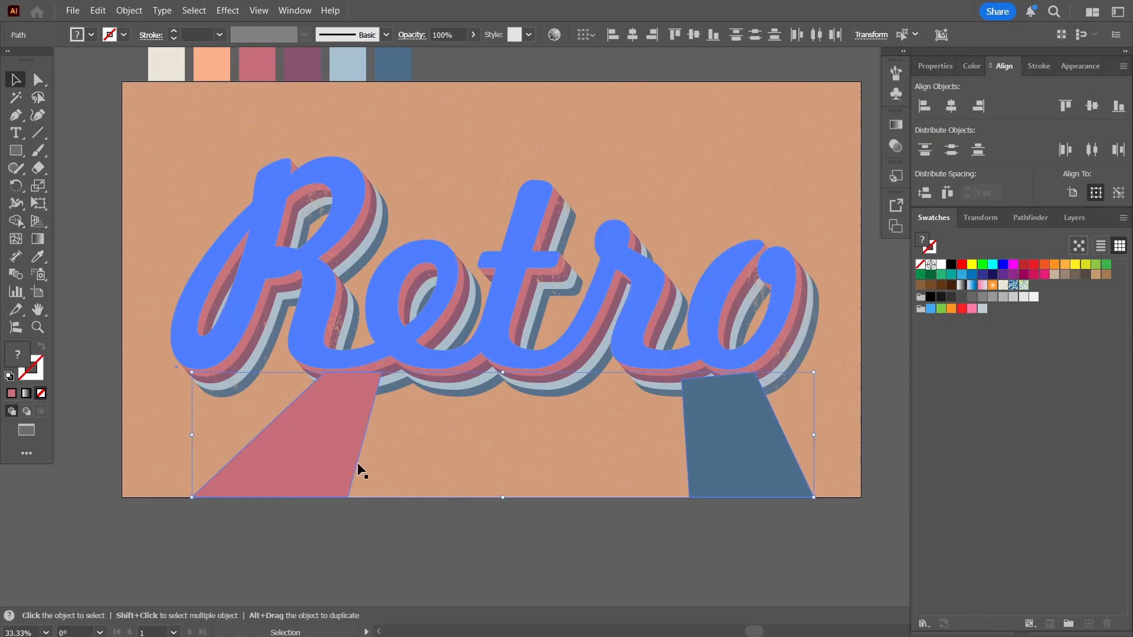
click(315, 453)
shift+click(713, 442)
click(129, 10)
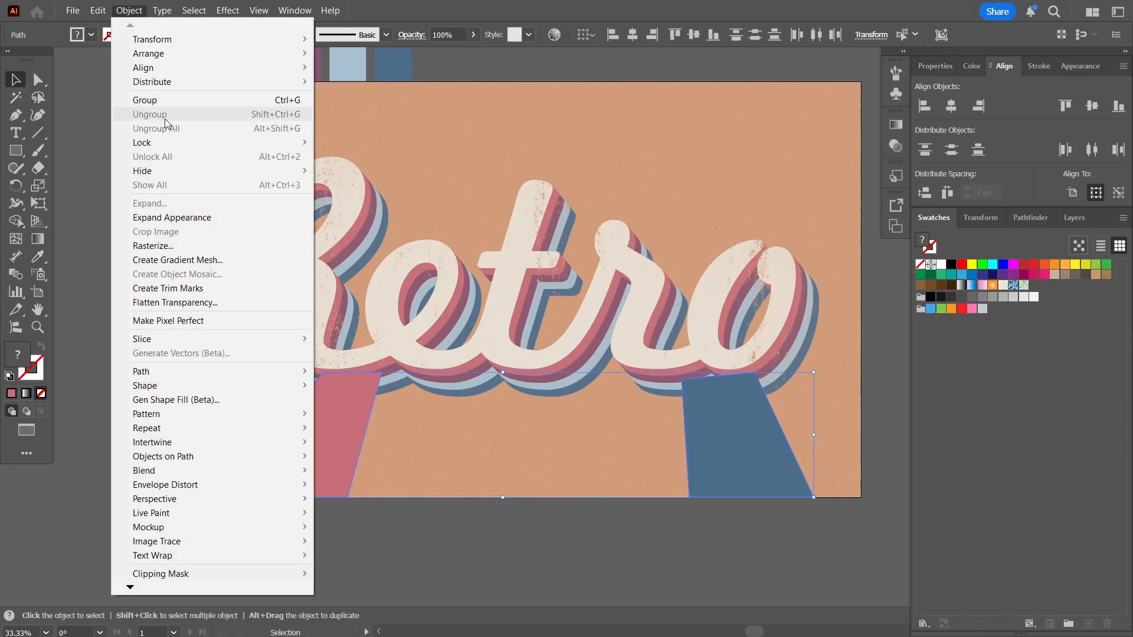
mouse_move(212, 470)
click(369, 501)
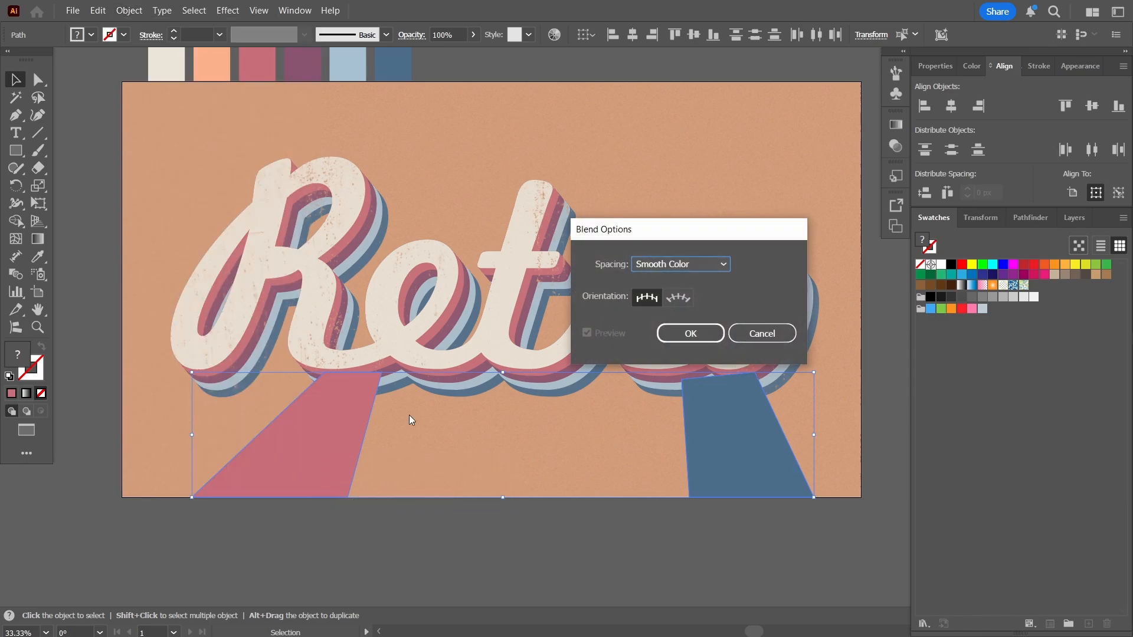
click(704, 266)
click(697, 296)
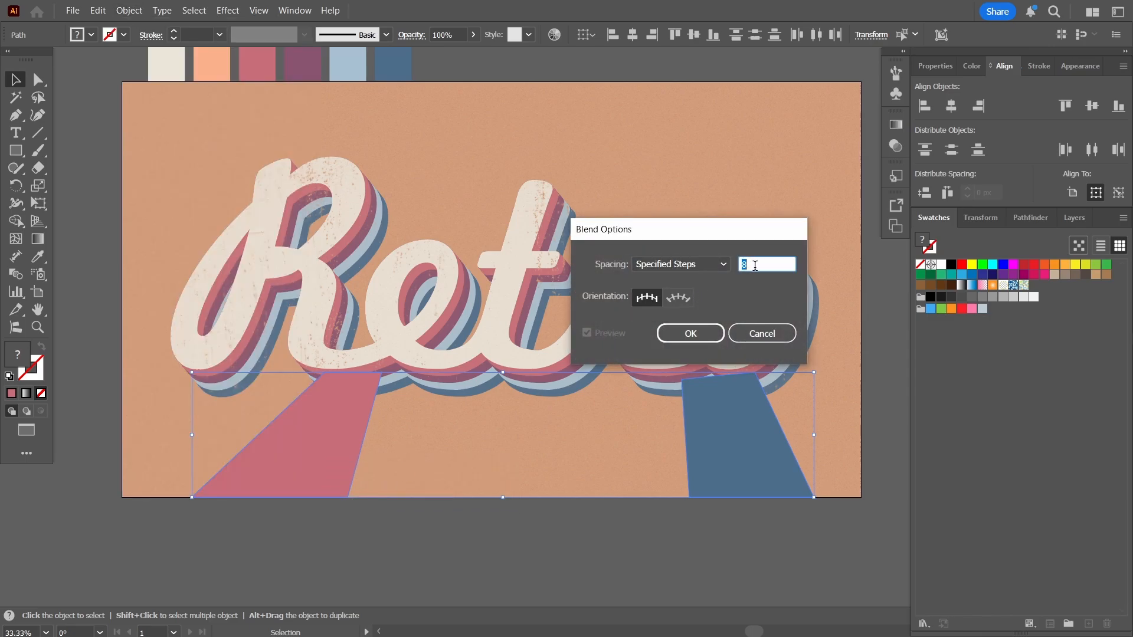
click(703, 330)
Step: Make a blend between the pink and blue shapes and deselect it
click(129, 10)
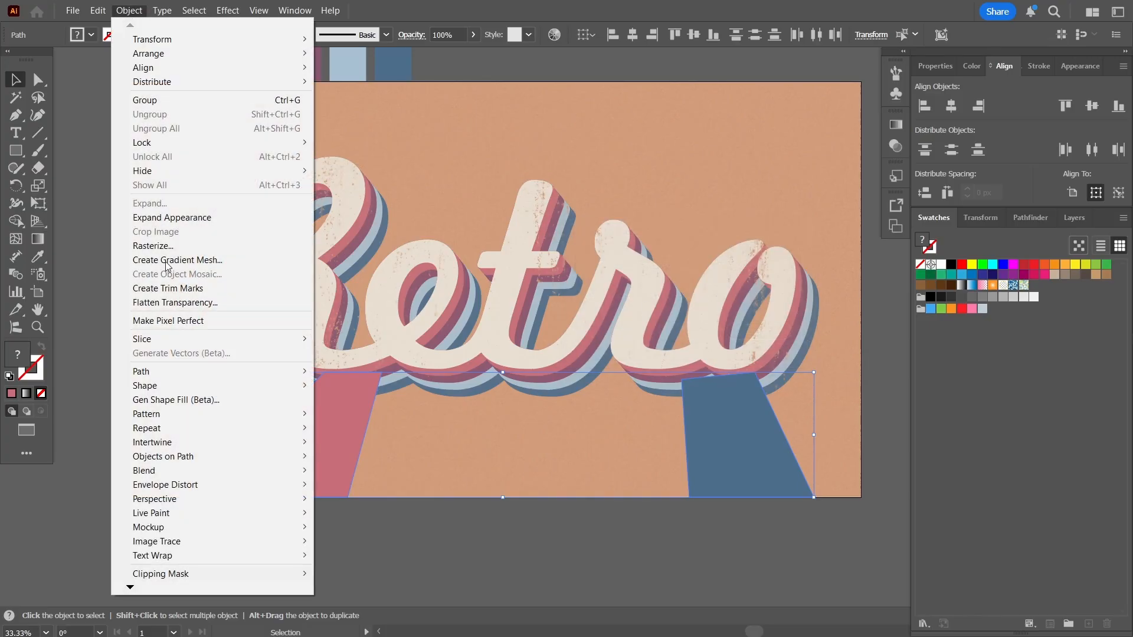
mouse_move(203, 469)
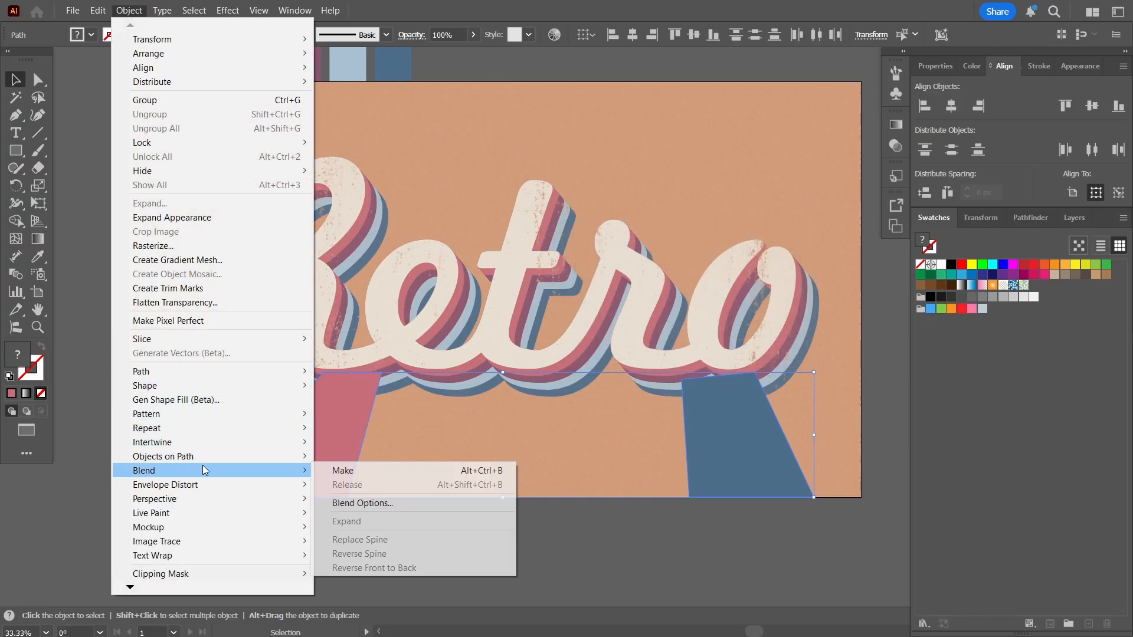
click(346, 474)
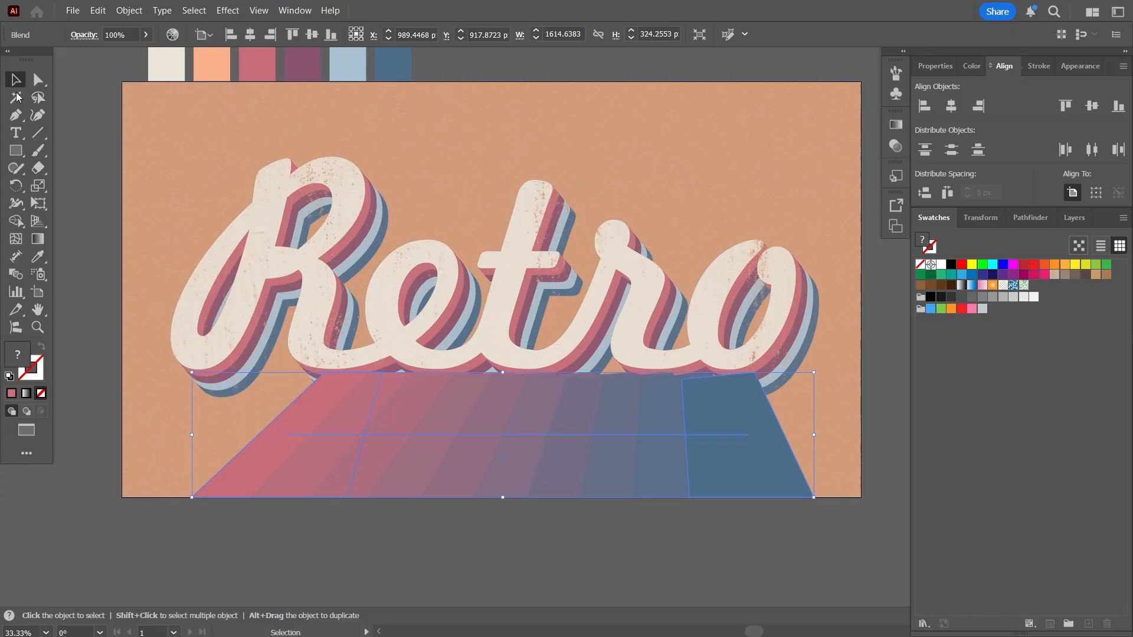
click(90, 229)
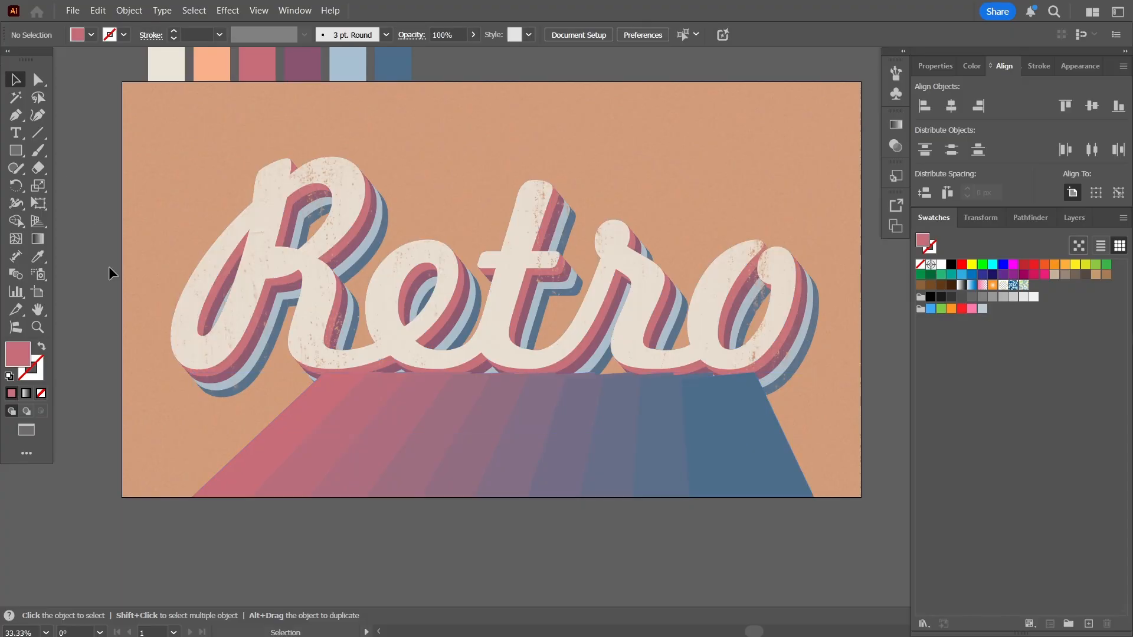
Step: Stretch the color-stripe blend upward to a height of about 359 and place it behind the Retro lettering
click(384, 412)
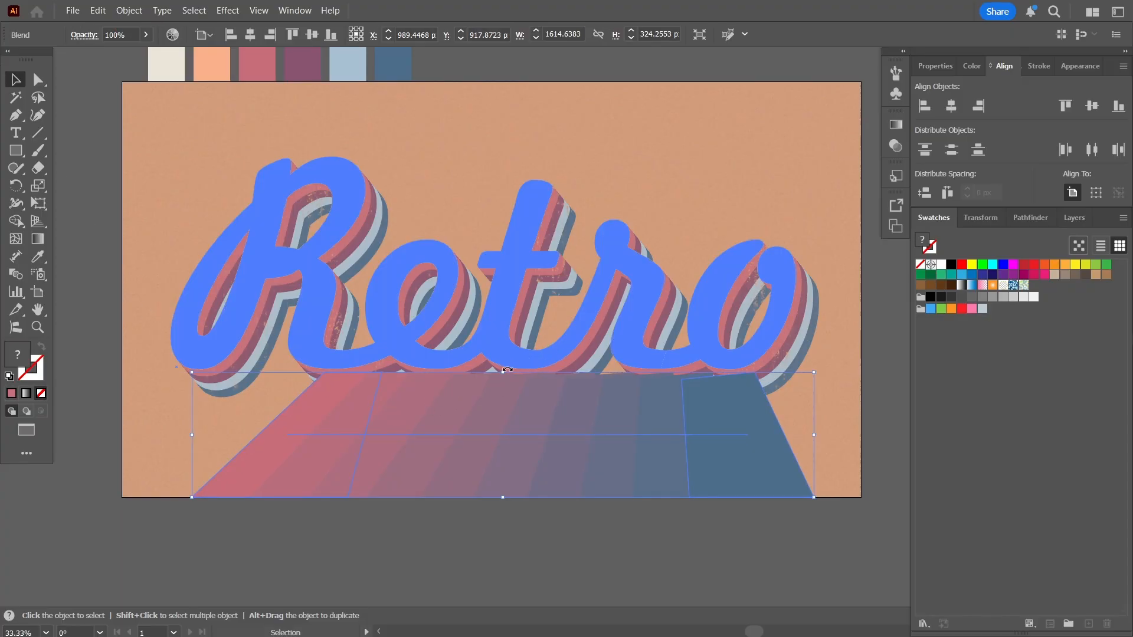
drag(503, 372, 503, 358)
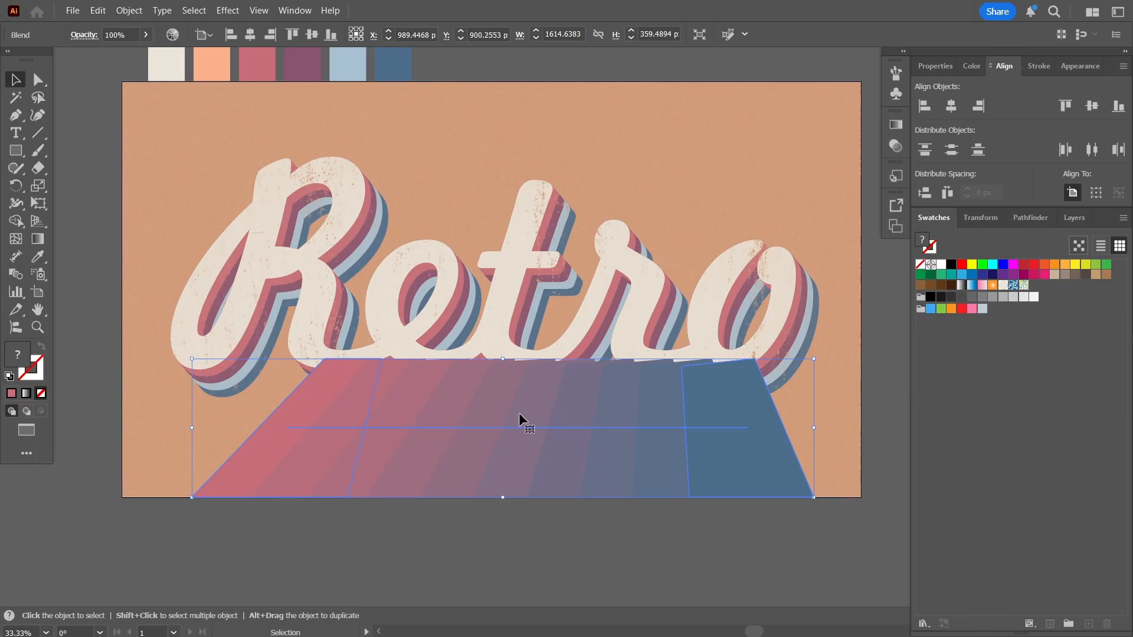
key(a)
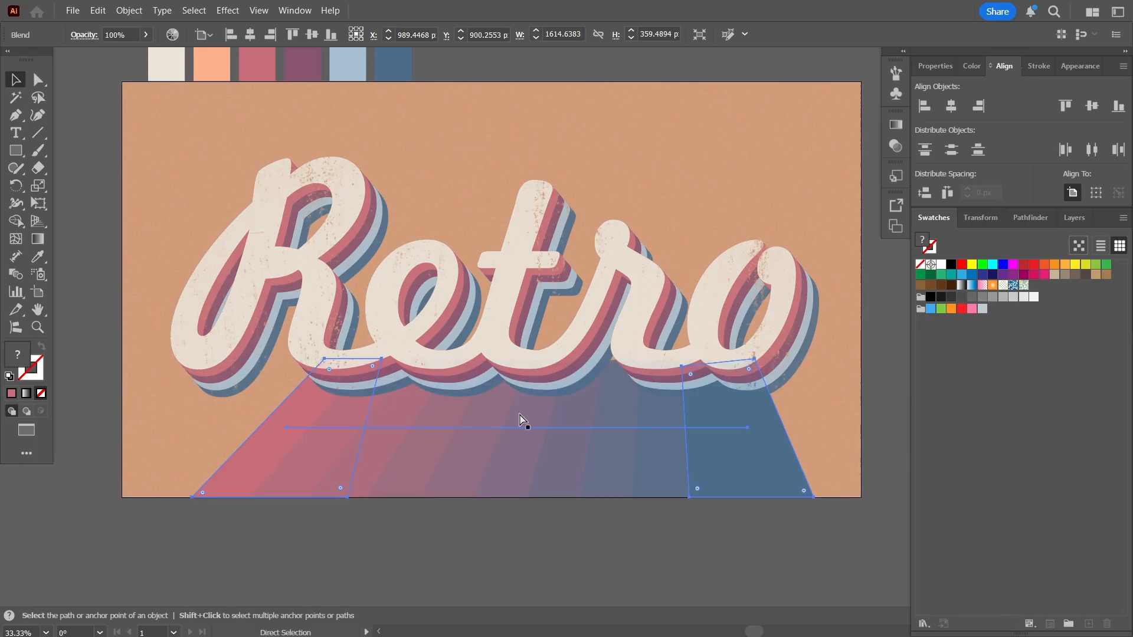
key(v)
click(246, 543)
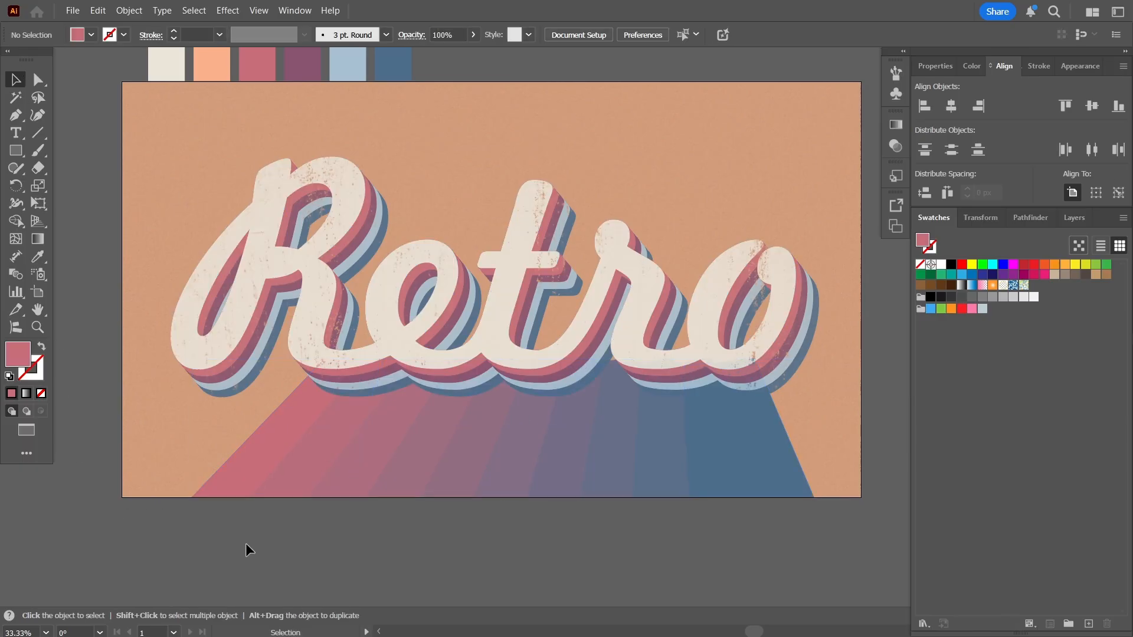
Step: Move the outer lower corner of the blend's blue end shape farther outward along the artboard's lower edge, then deselect it
click(748, 451)
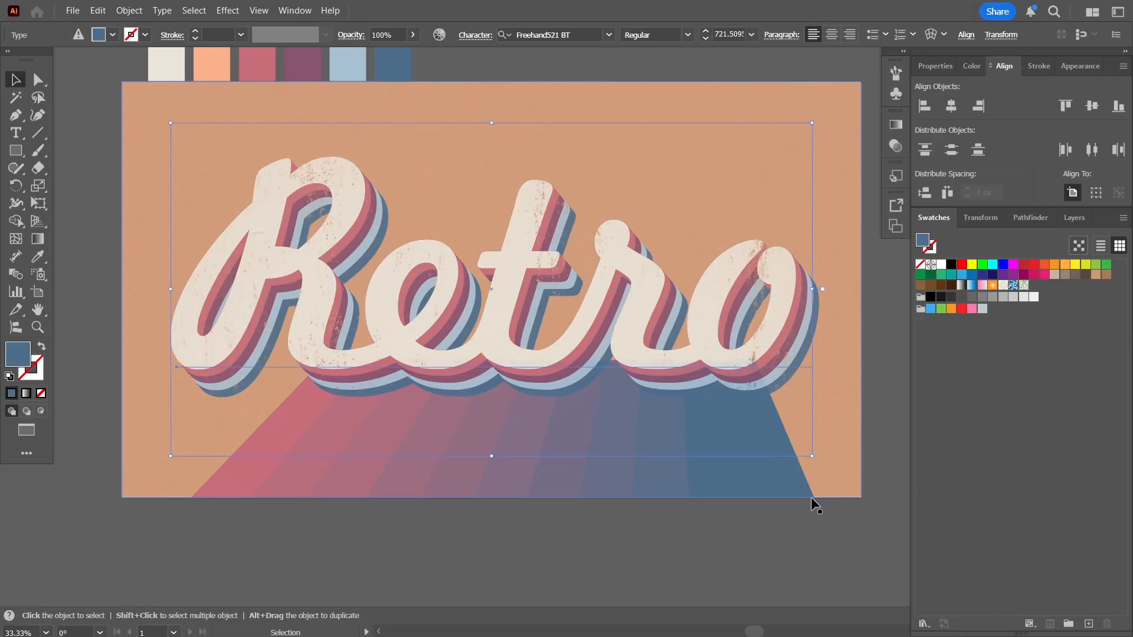
click(811, 499)
click(810, 497)
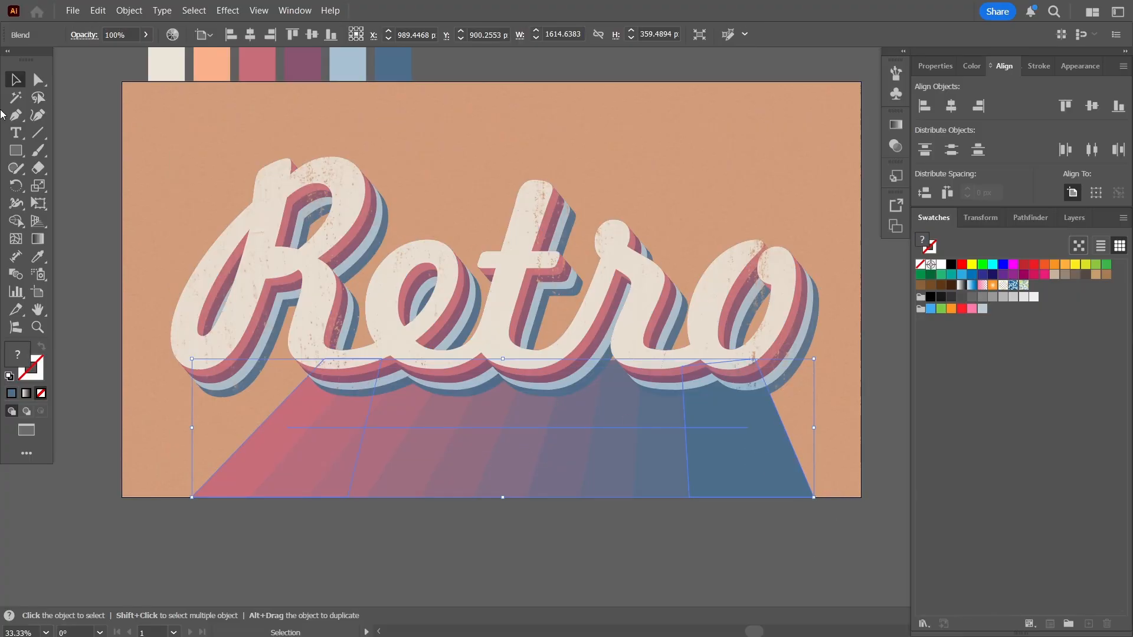
key(a)
drag(818, 500, 831, 497)
click(652, 569)
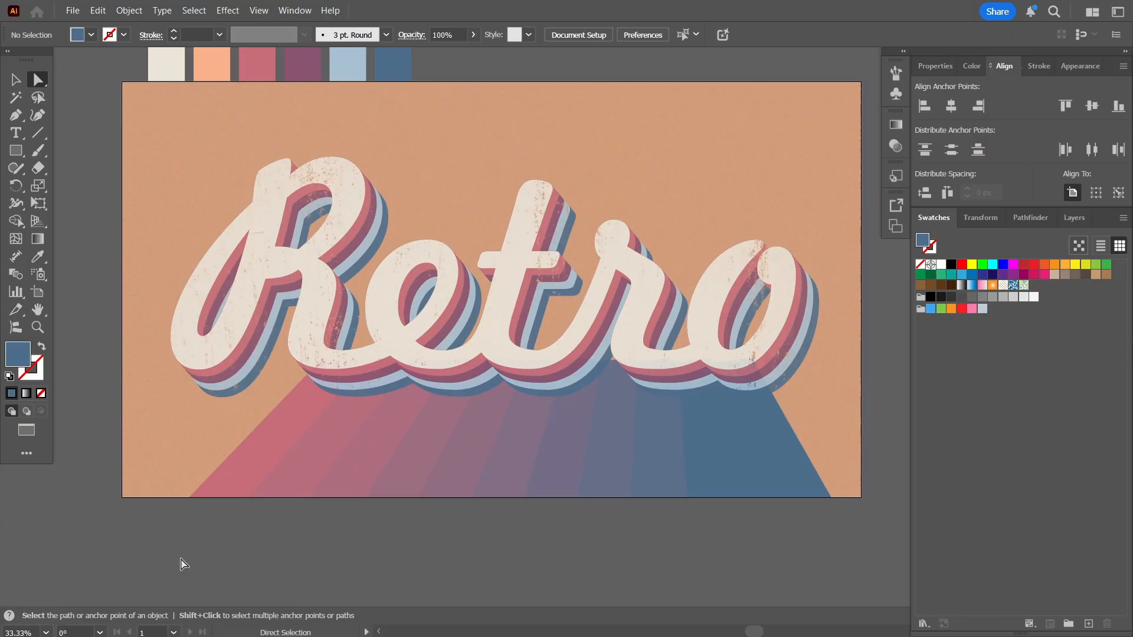
Step: Switch to full-screen view and fit the artboard on screen to review the whole artwork
click(46, 633)
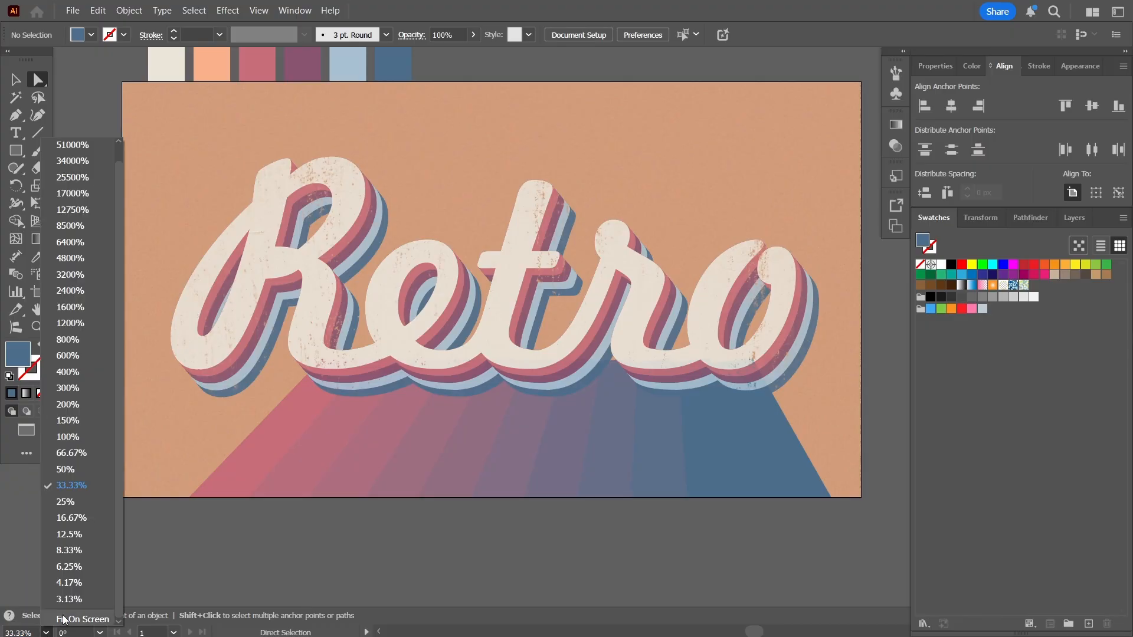
click(28, 553)
key(f)
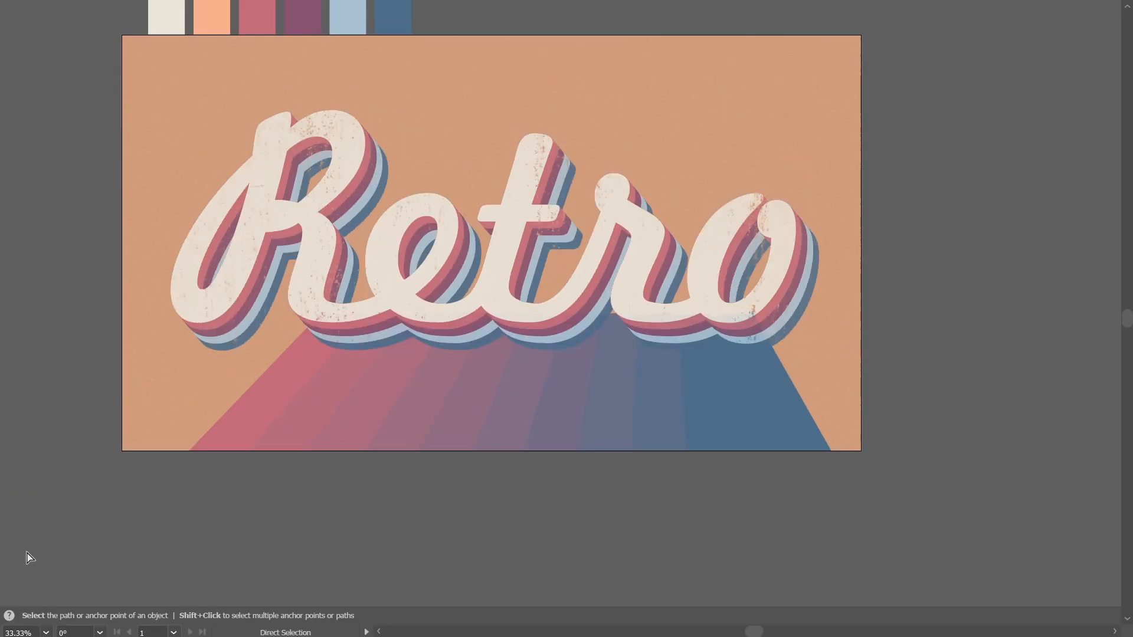
click(46, 632)
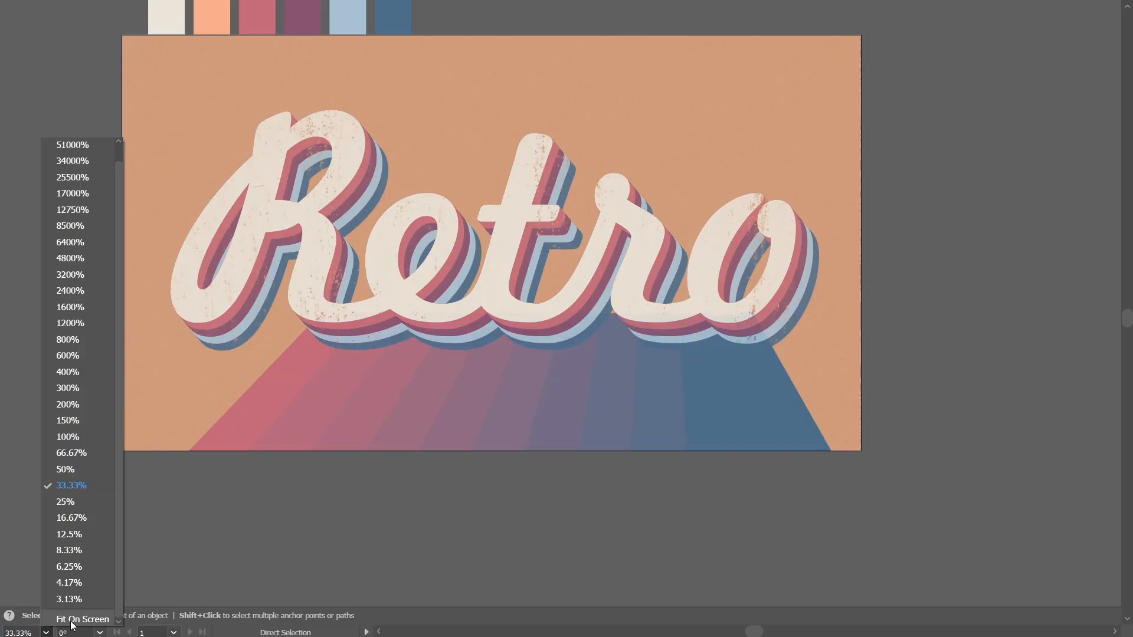